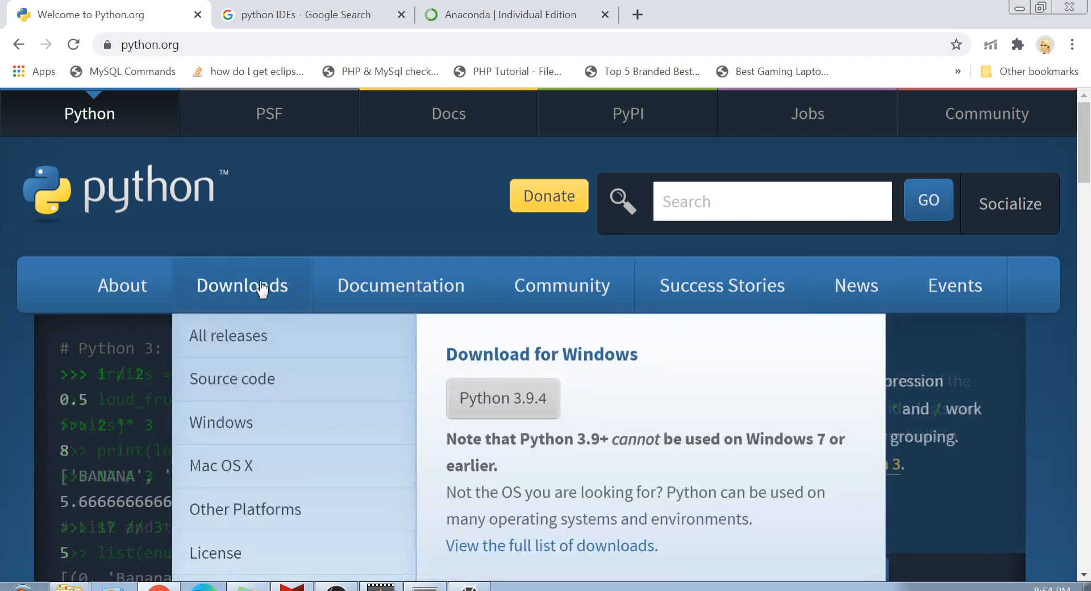
# Step: Open the Downloads page on python.org, and view the Google search results for python IDEs
pyautogui.click(261, 288)
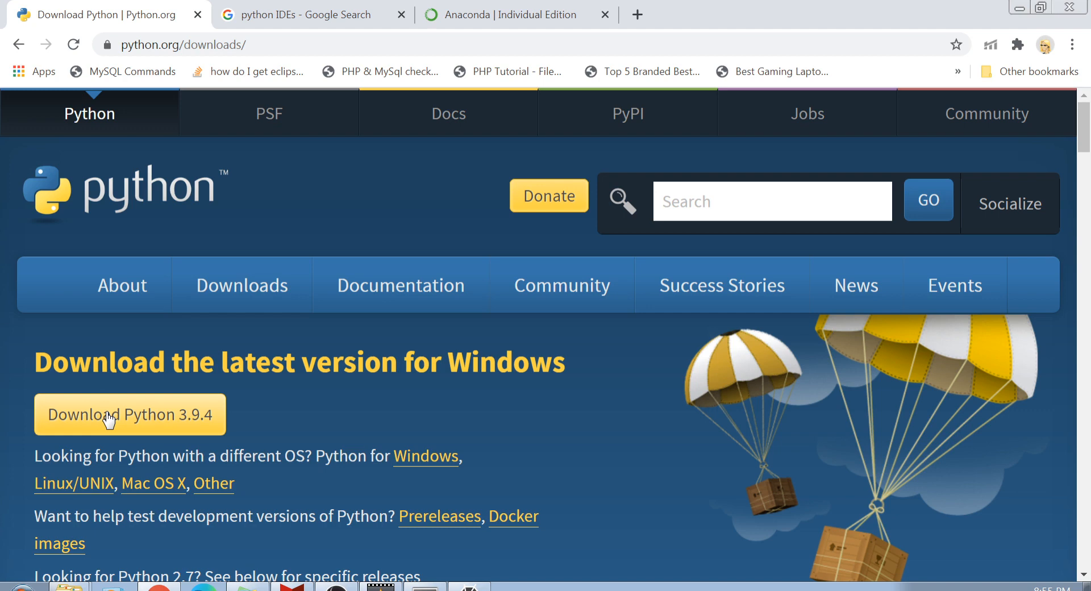
pyautogui.click(309, 17)
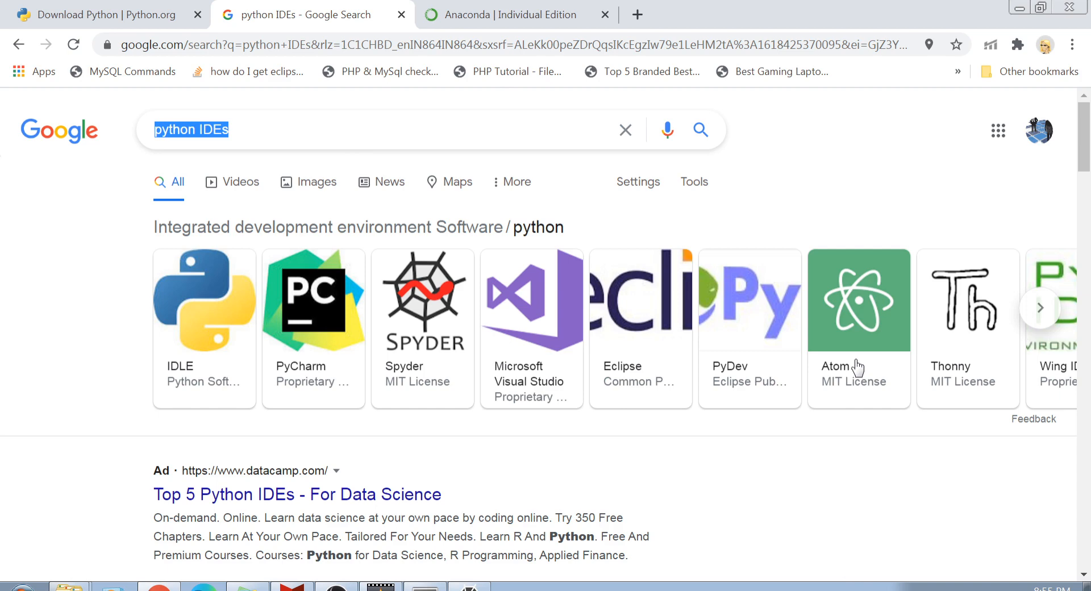
# Step: Open the Individual Edition product page on the Anaconda website
pyautogui.click(481, 8)
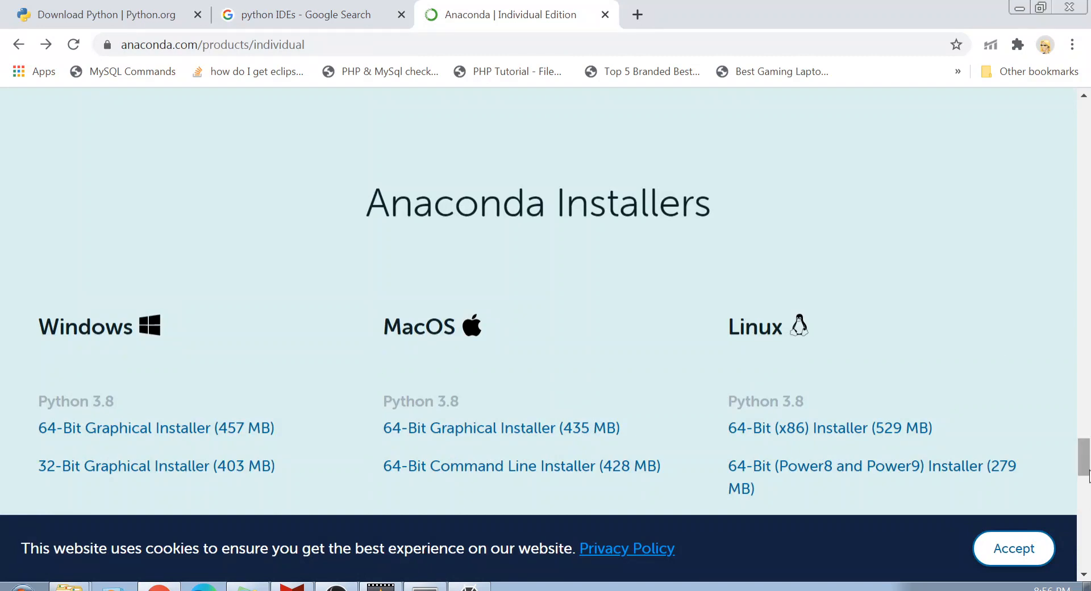
pyautogui.moveTo(1088, 465); pyautogui.dragTo(1089, 108)
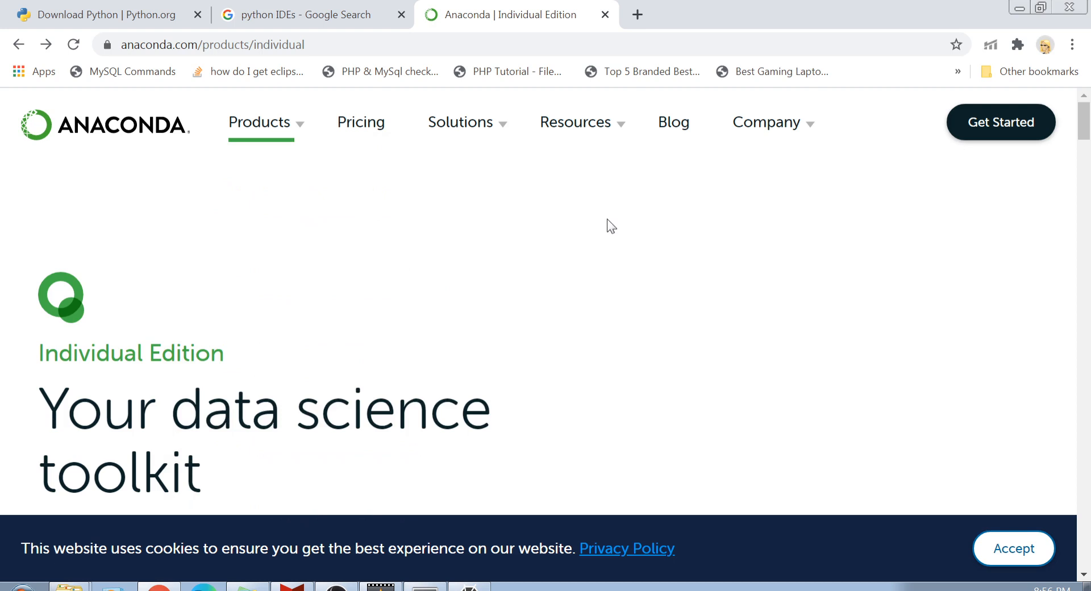
pyautogui.moveTo(280, 132)
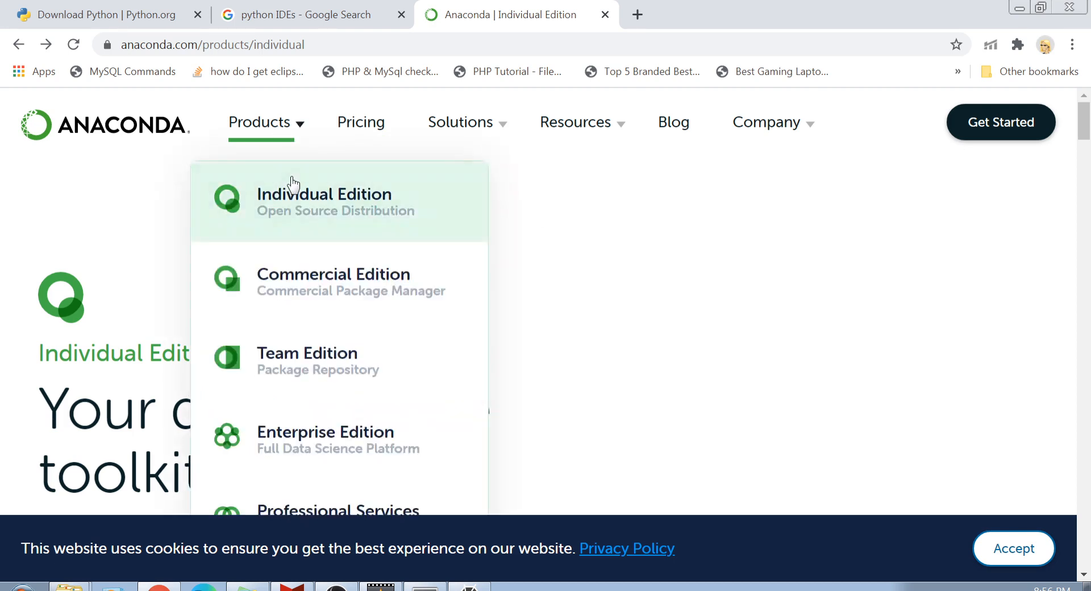
pyautogui.click(293, 185)
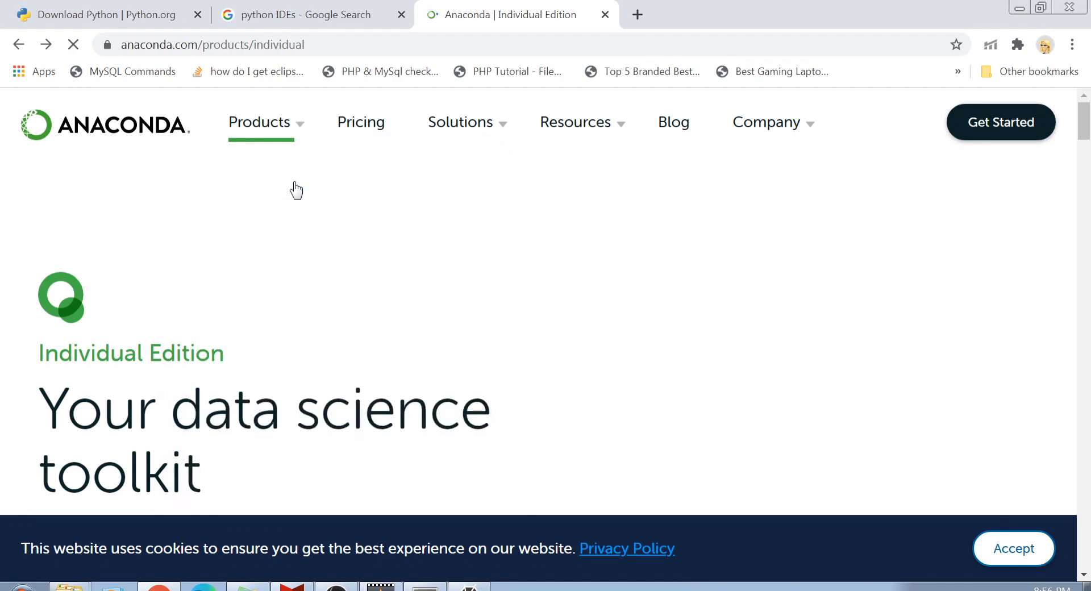
# Step: Start downloading Anaconda's 64-Bit Graphical Installer for Windows with Python 3.8, and cancel the download
pyautogui.moveTo(1086, 126); pyautogui.dragTo(1087, 167)
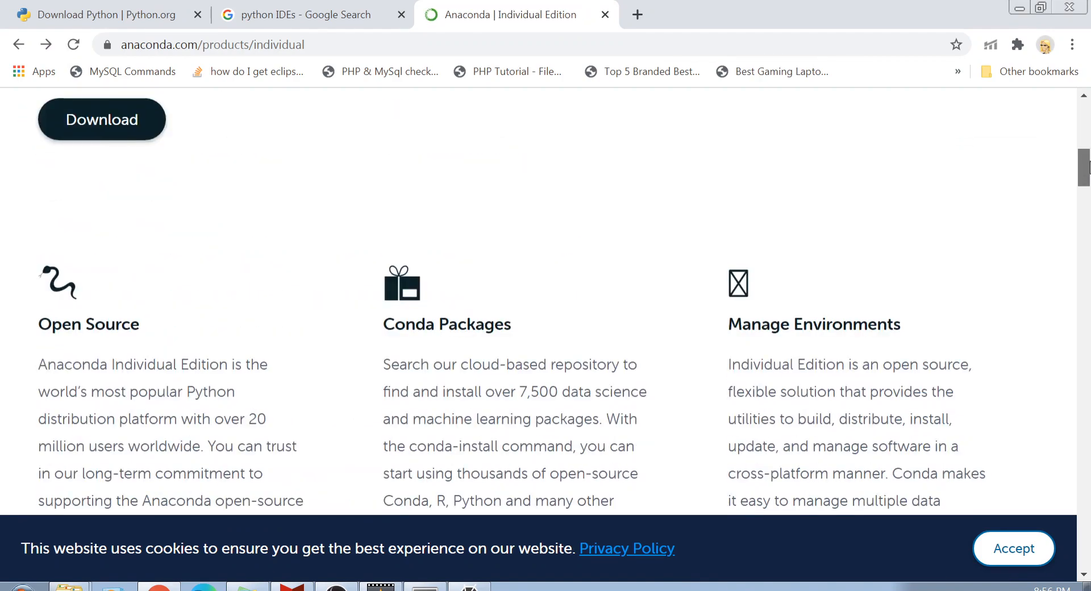
pyautogui.scroll(-1, 164, 131)
pyautogui.scroll(-15, 356, 185)
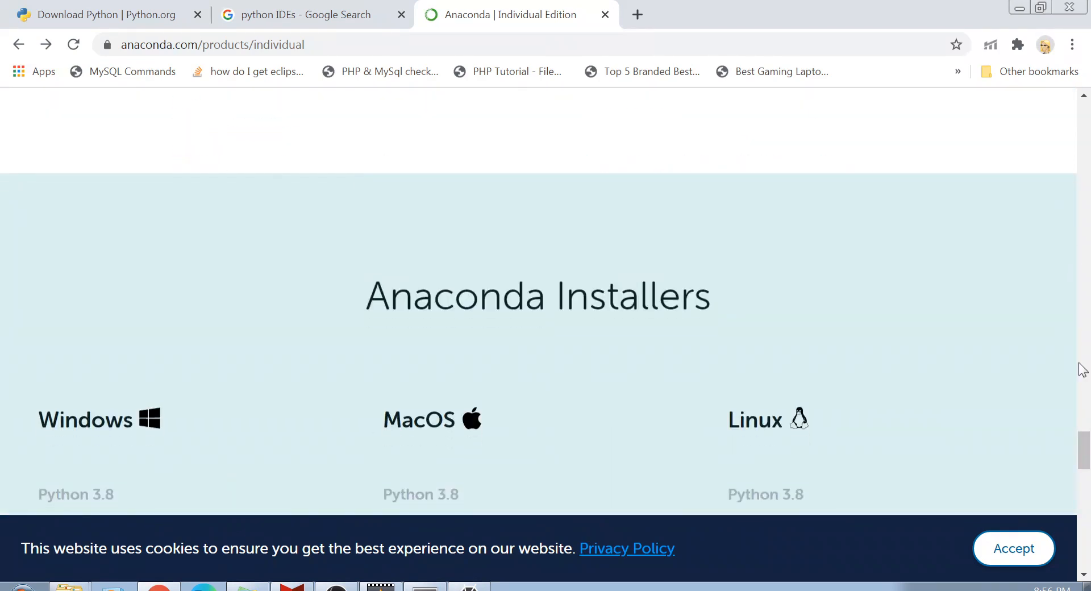
pyautogui.moveTo(1079, 448); pyautogui.dragTo(1087, 460)
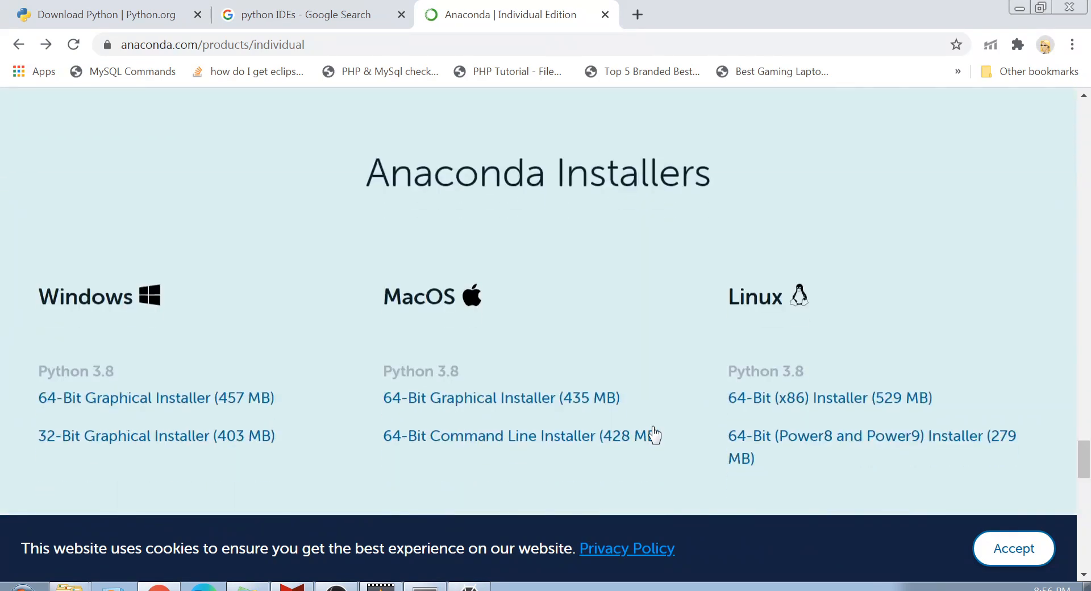
pyautogui.click(199, 396)
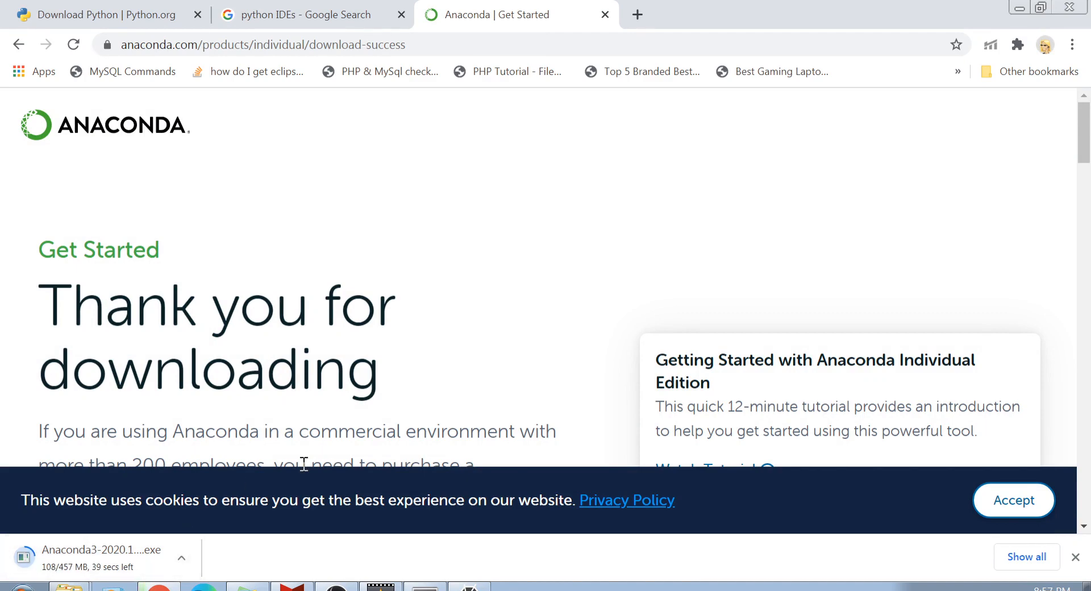
pyautogui.click(185, 548)
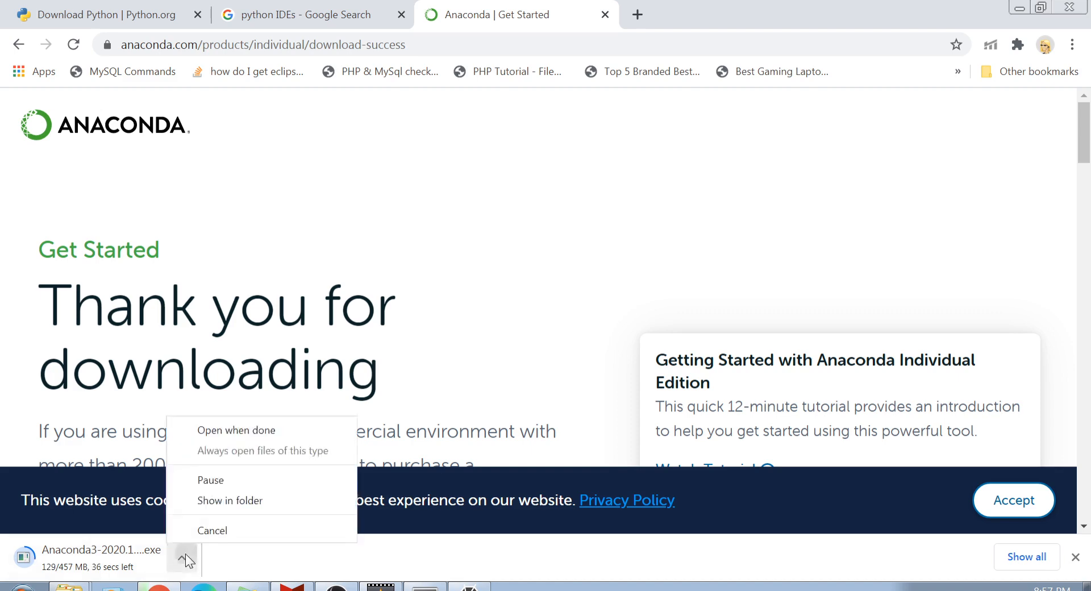
pyautogui.click(226, 530)
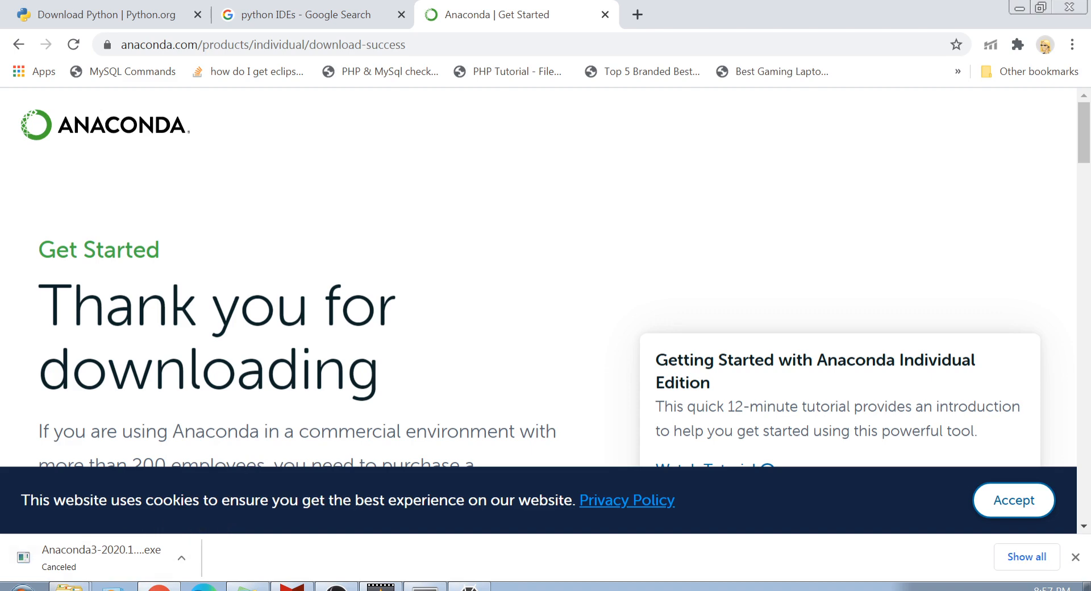
# Step: Search the computer's installed programs for anaconda and choose Anaconda Navigator
pyautogui.press('super')
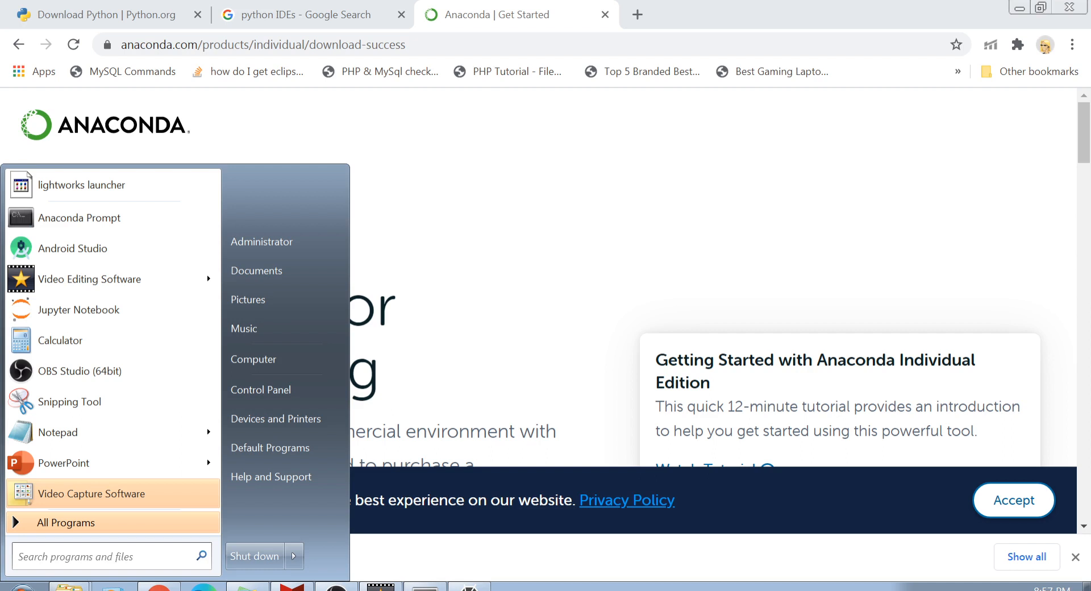
pyautogui.write('ana')
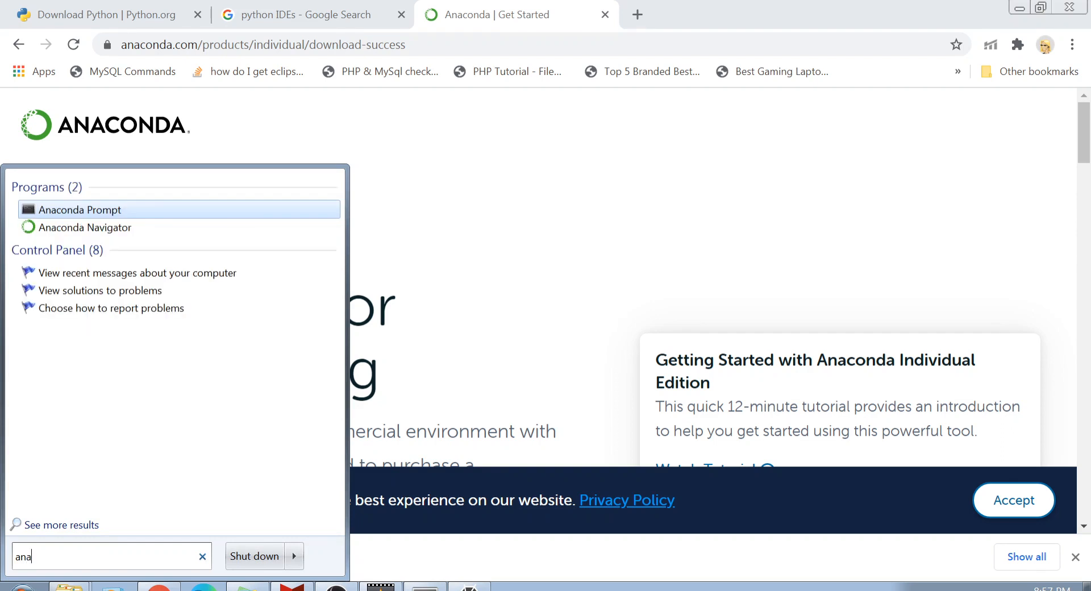
pyautogui.write('conda')
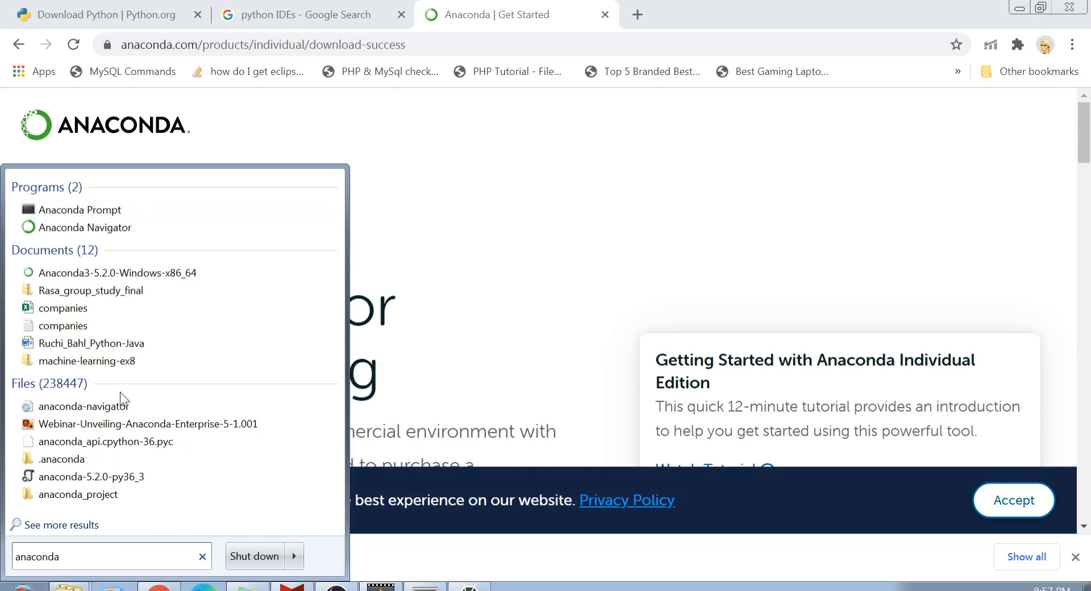
pyautogui.click(114, 228)
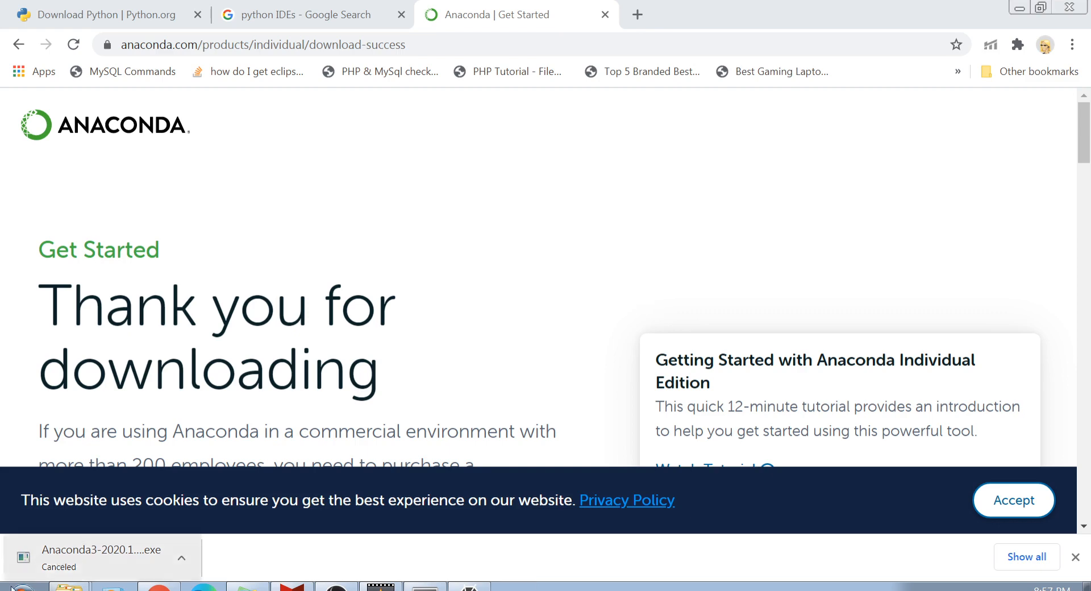
# Step: Search the installed programs for anaconda, launch Anaconda Prompt and maximize its window
pyautogui.press('super')
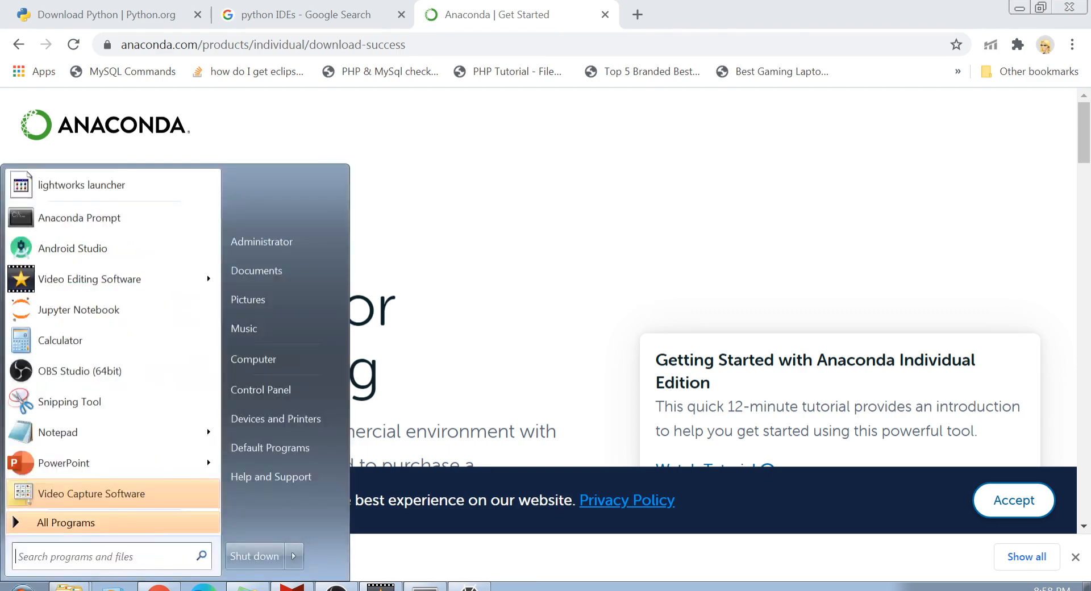
pyautogui.write('an')
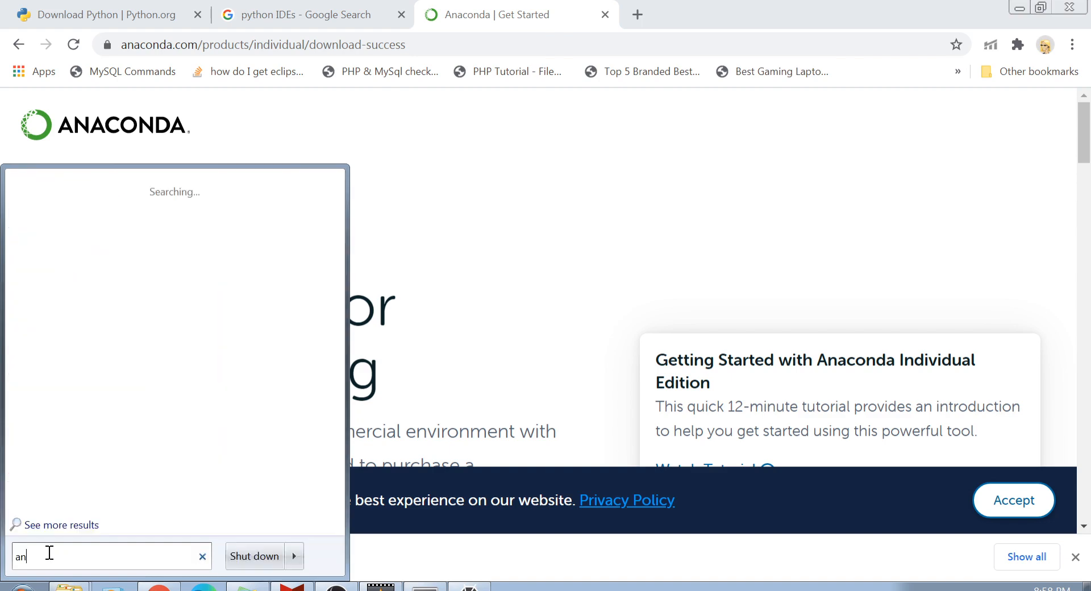
pyautogui.write('aconda')
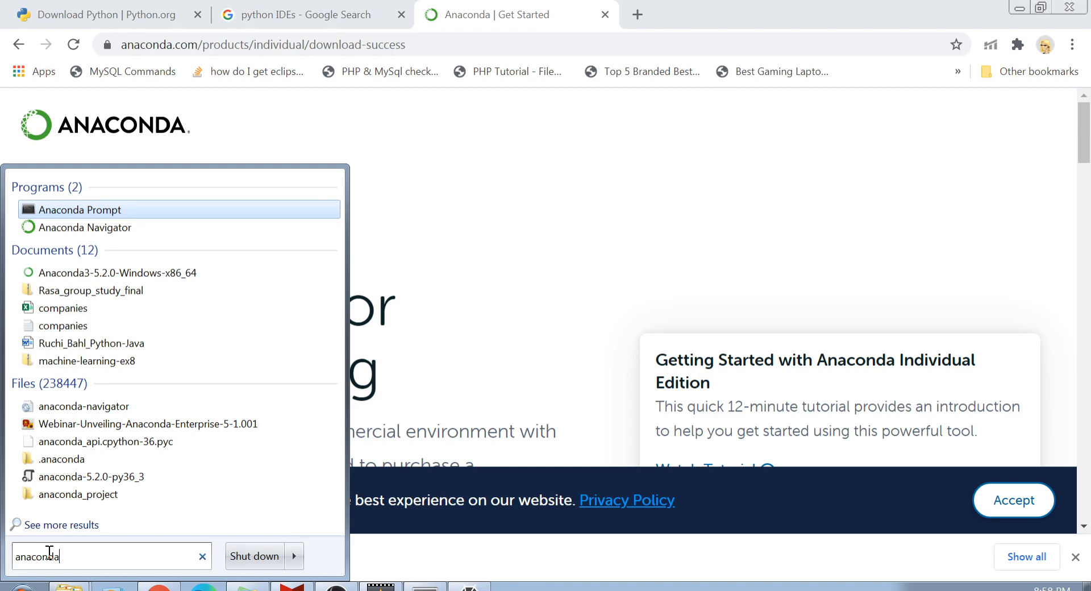
pyautogui.click(118, 210)
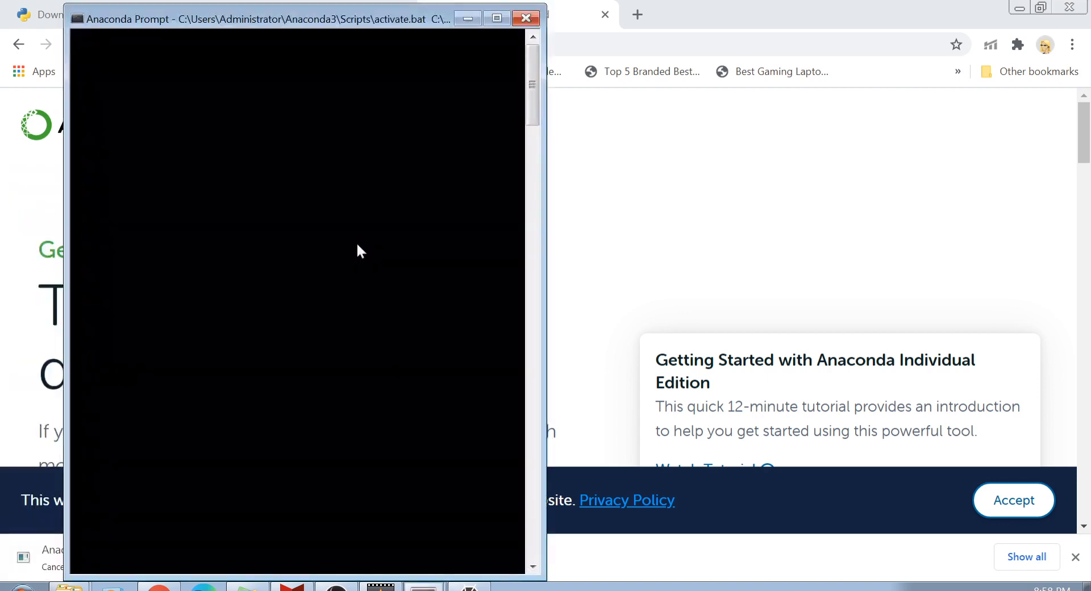
pyautogui.click(496, 18)
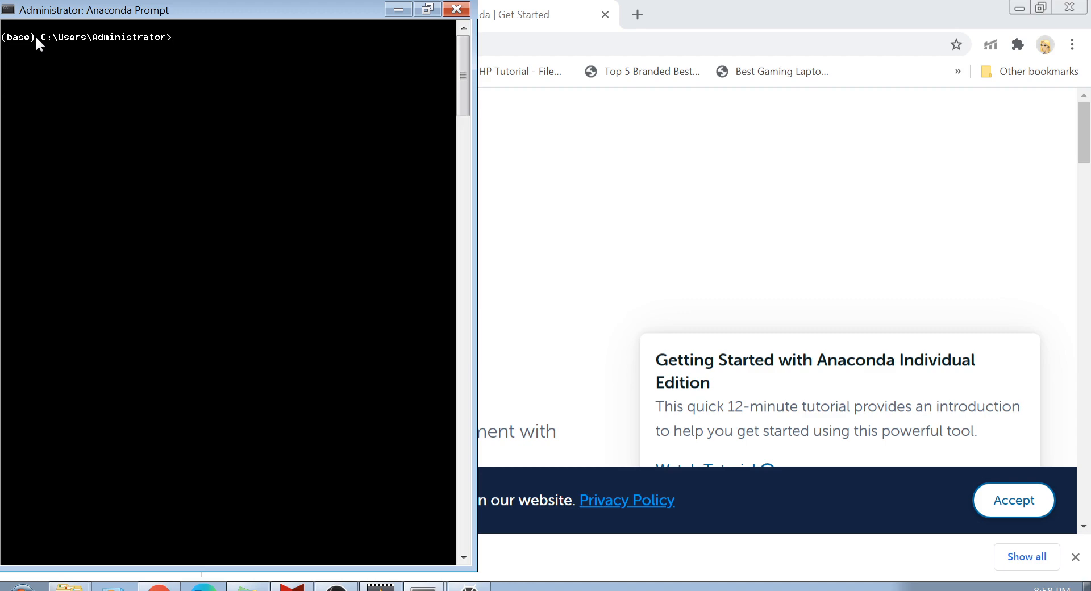
# Step: Display the search path with the path command, and start the Python interpreter with python
pyautogui.write('path')
pyautogui.press('Return')
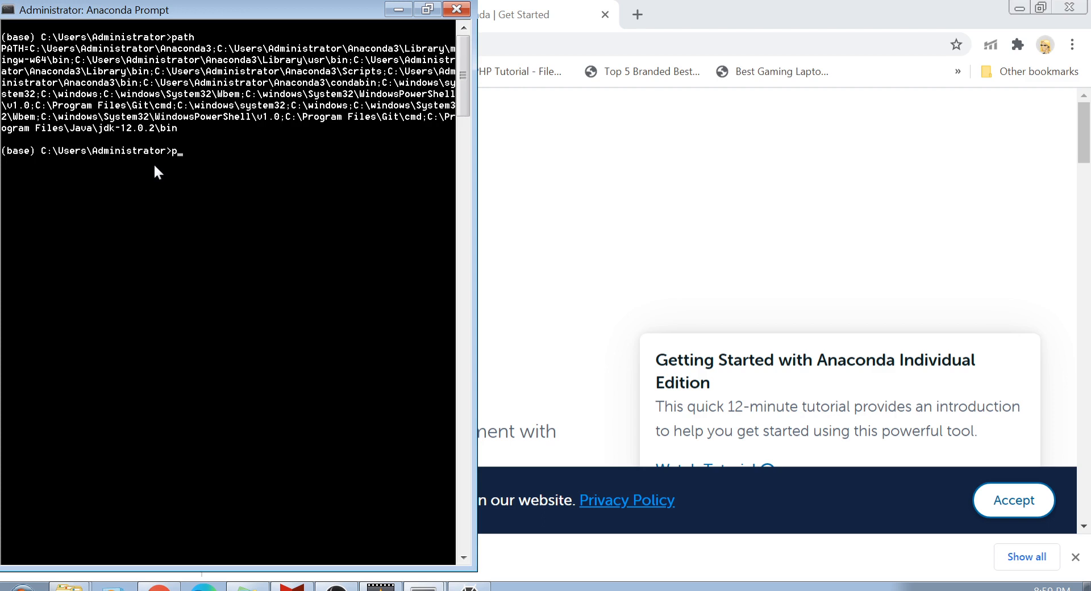
pyautogui.write('hon')
pyautogui.press('Return')
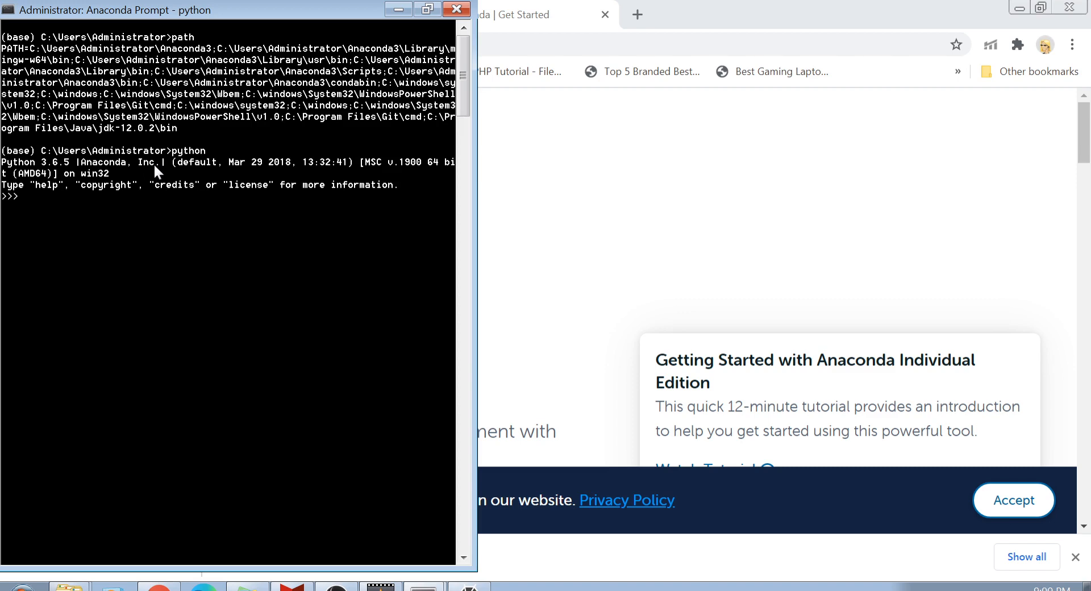
# Step: Run print("hello") in the Python interpreter and quit it with exit()
pyautogui.write('print("hello")')
pyautogui.press('Return')
pyautogui.write('exit()')
pyautogui.press('Return')
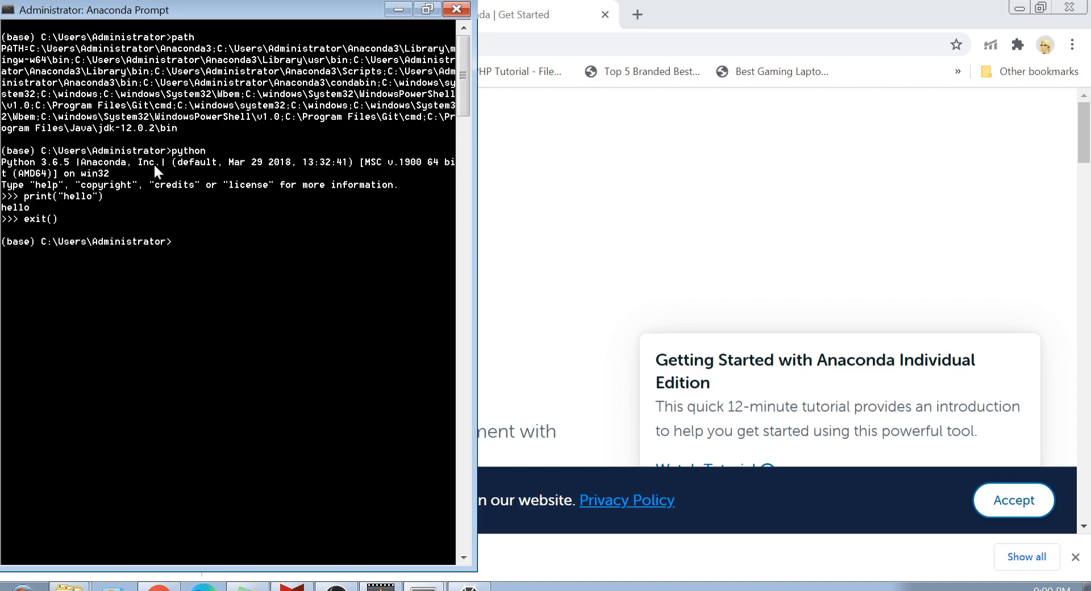
# Step: Run pip install pandas in Anaconda Prompt, and close the prompt window
pyautogui.write('pip insta')
pyautogui.write('ll')
pyautogui.write('pandas')
pyautogui.press('Return')
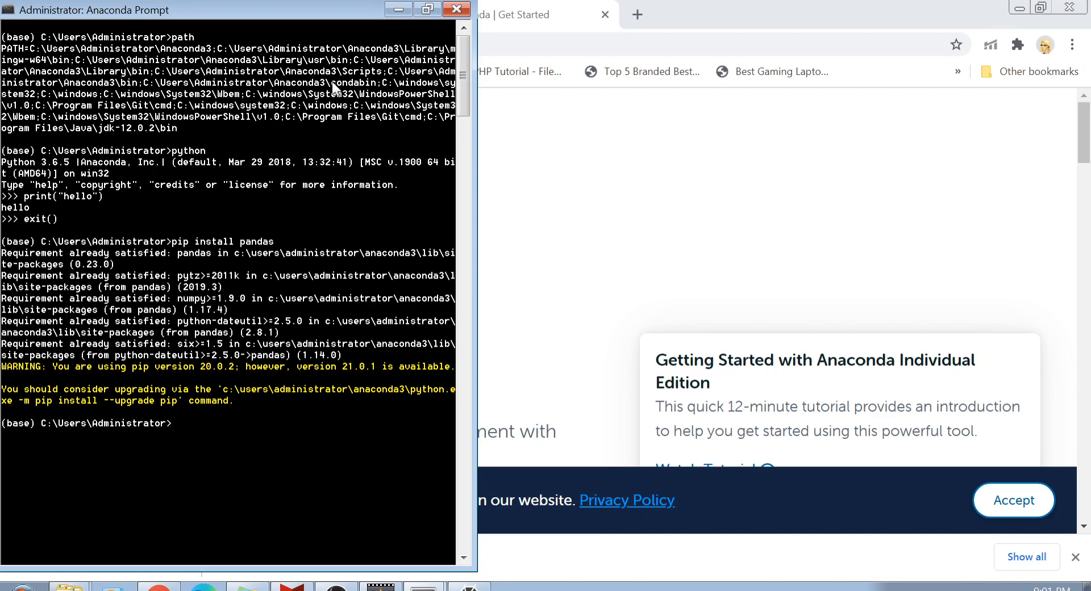
pyautogui.click(455, 14)
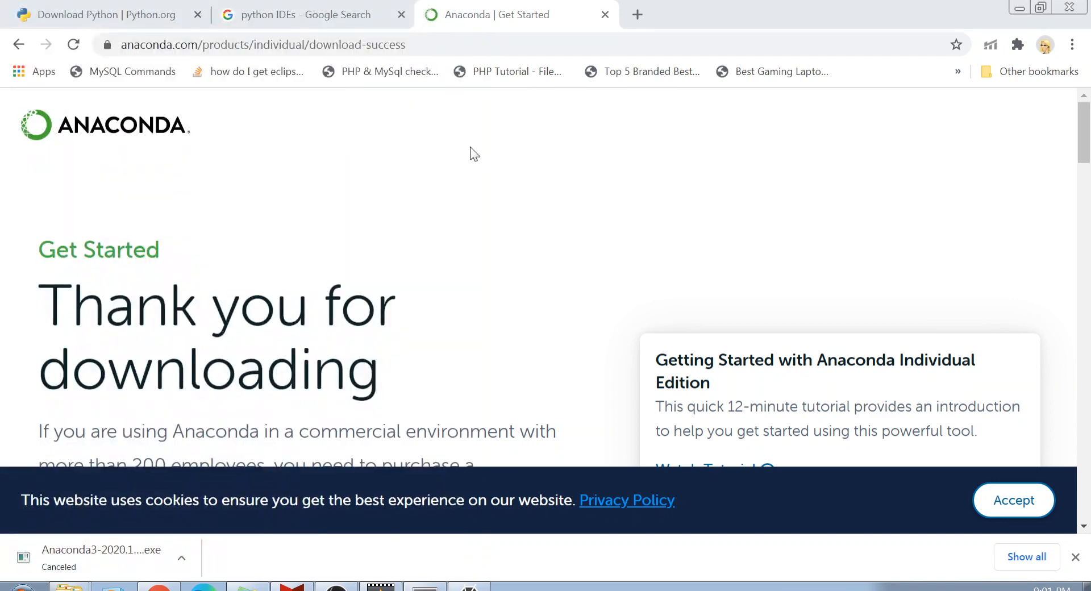
# Step: Search the installed programs for spyder and launch Spyder
pyautogui.click(17, 587)
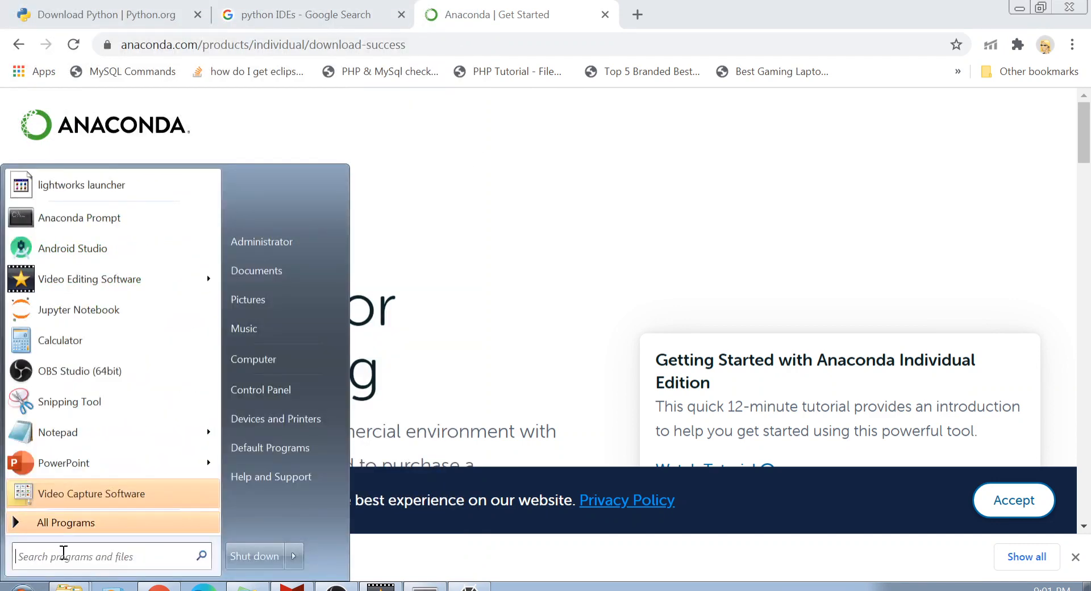
pyautogui.click(63, 552)
pyautogui.write('spyder')
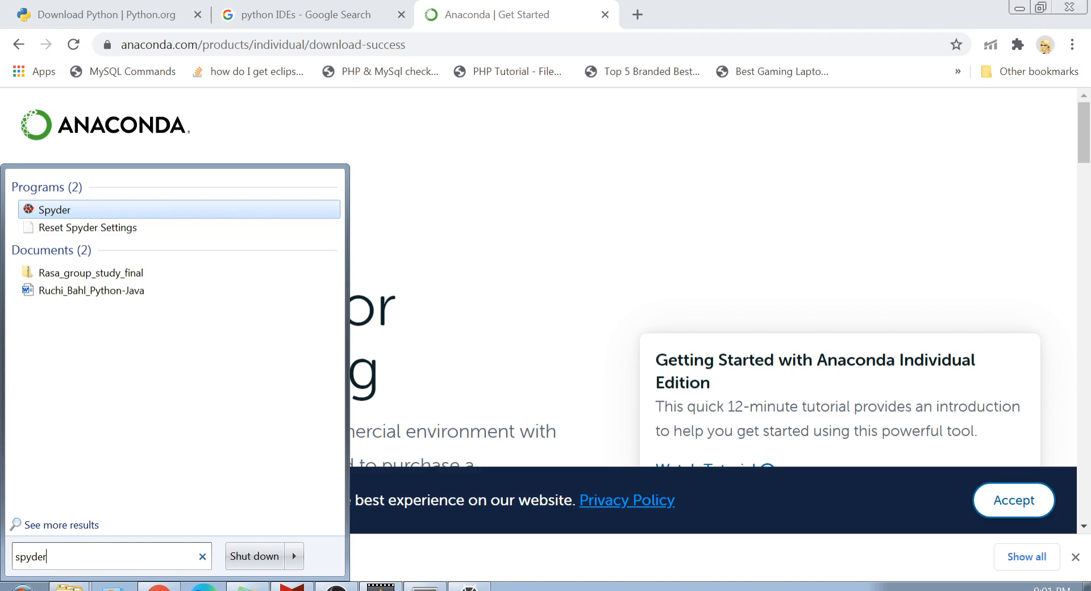
pyautogui.press('Return')
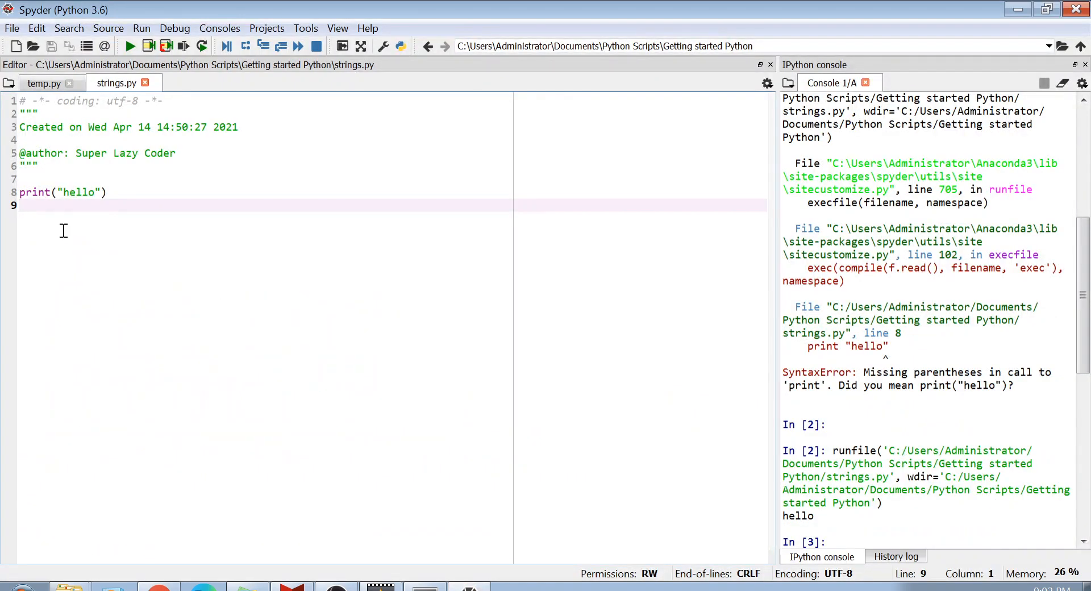
# Step: Delete the print("hello") line and the blank line above it from strings.py, and save the file
pyautogui.moveTo(126, 192); pyautogui.dragTo(20, 182)
pyautogui.press('BackSpace')
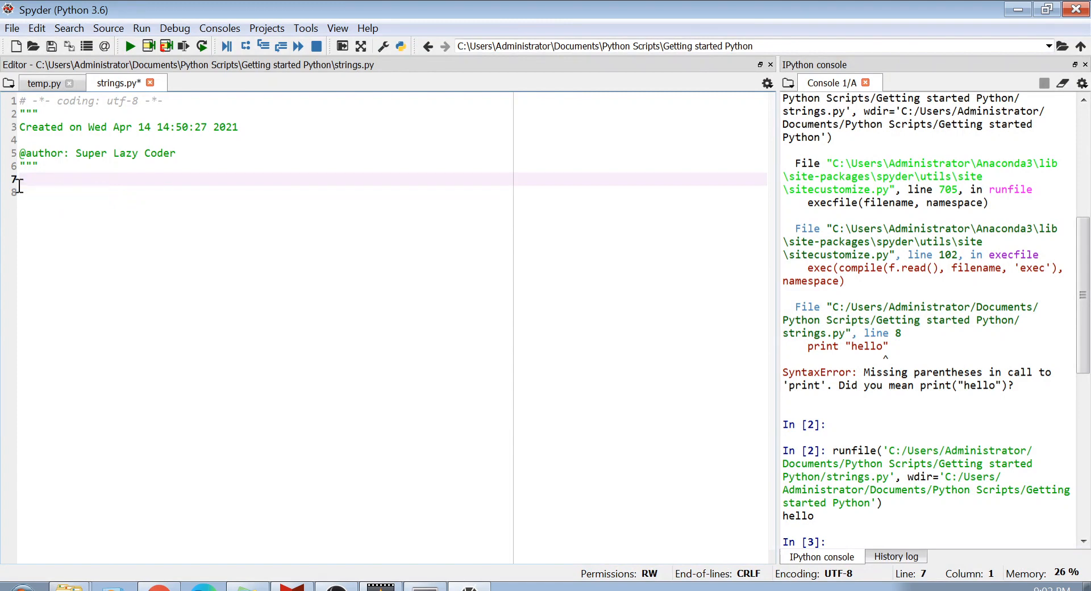
pyautogui.press('BackSpace')
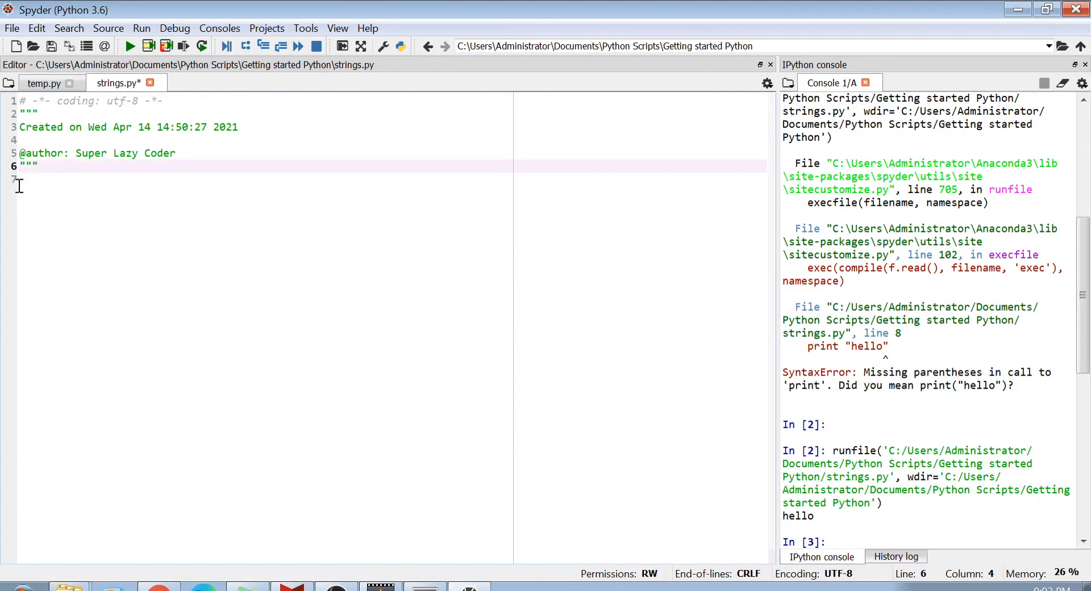
pyautogui.hotkey('ctrl', 's')
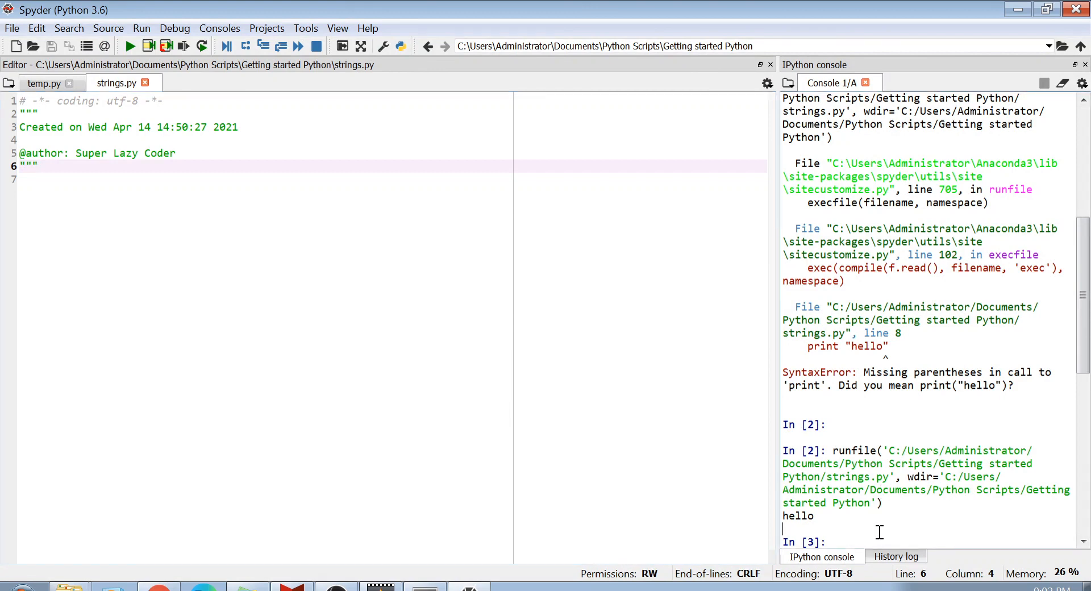
# Step: Clear the IPython console and return to strings.py in the editor
pyautogui.click(1017, 188)
pyautogui.rightClick(1016, 177)
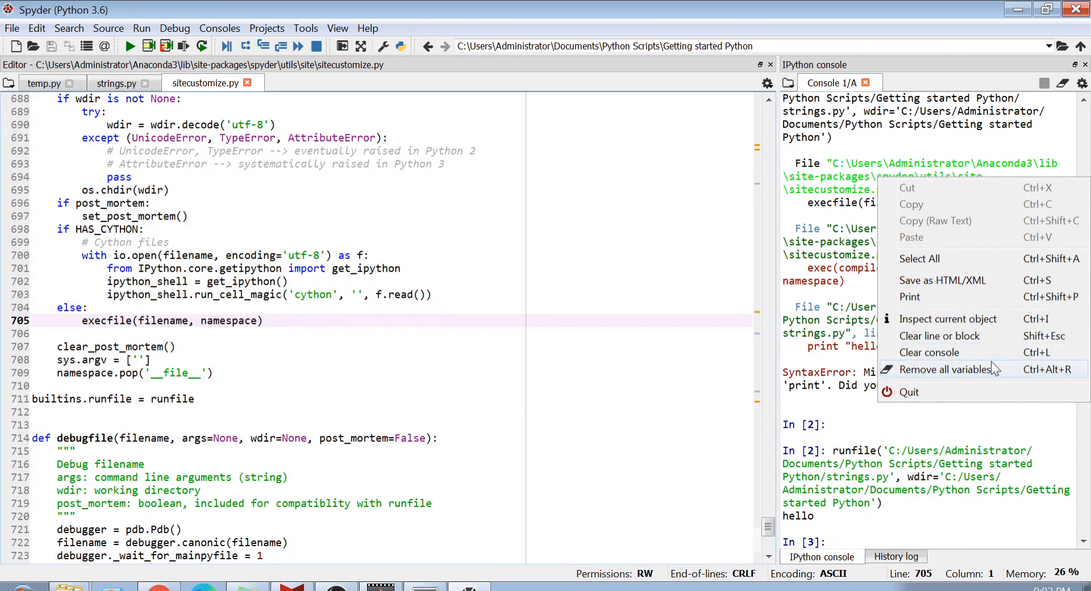
pyautogui.click(959, 349)
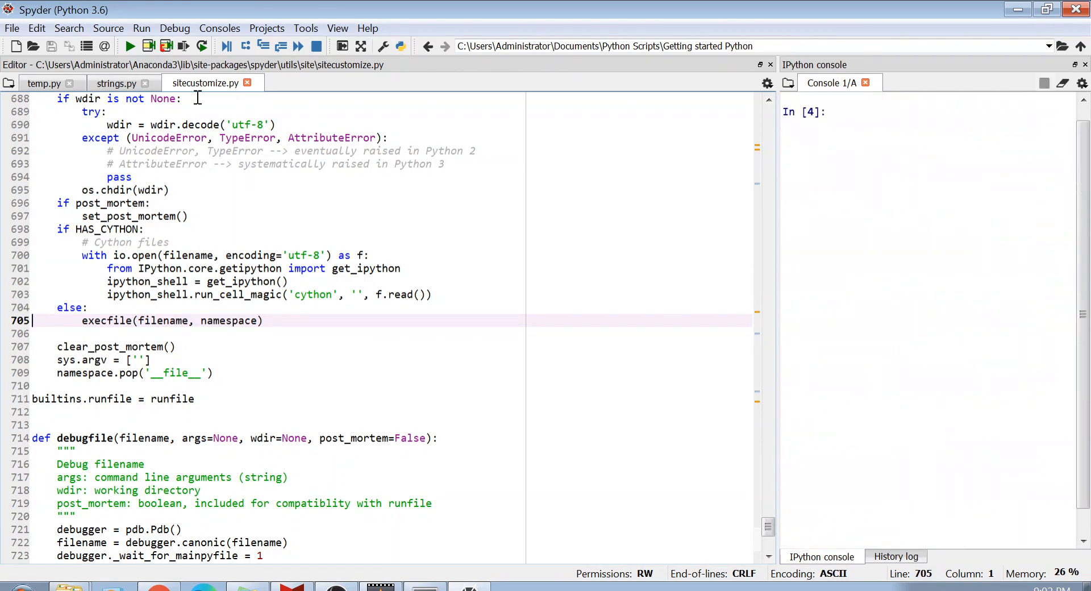
pyautogui.click(109, 85)
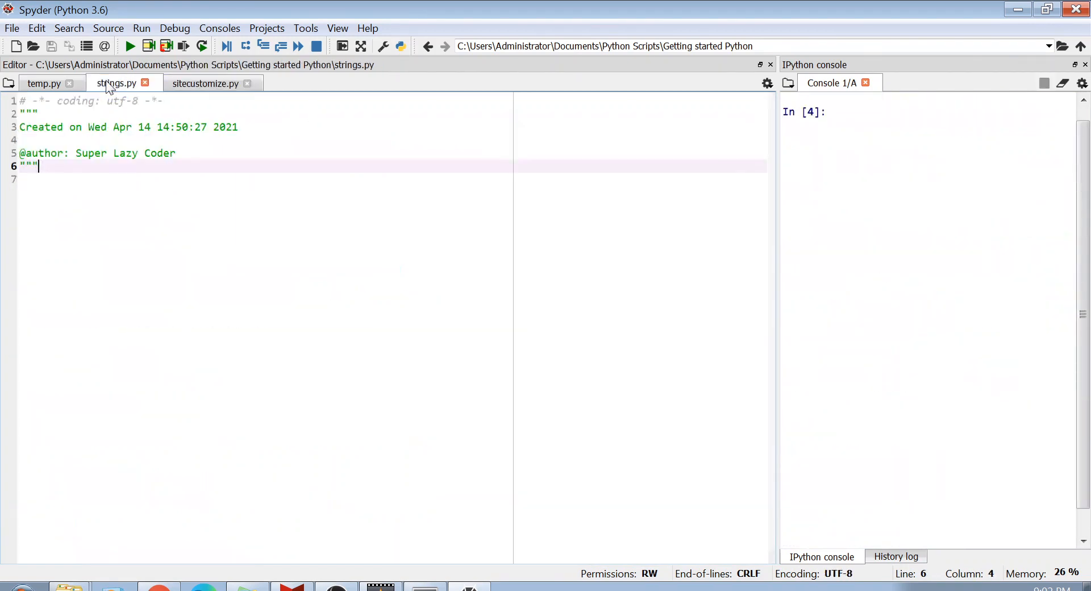
# Step: Close sitecustomize.py and add the statement print("Hello World") on line 8 of strings.py
pyautogui.click(247, 84)
pyautogui.click(108, 211)
pyautogui.press('Return')
pyautogui.write('print')
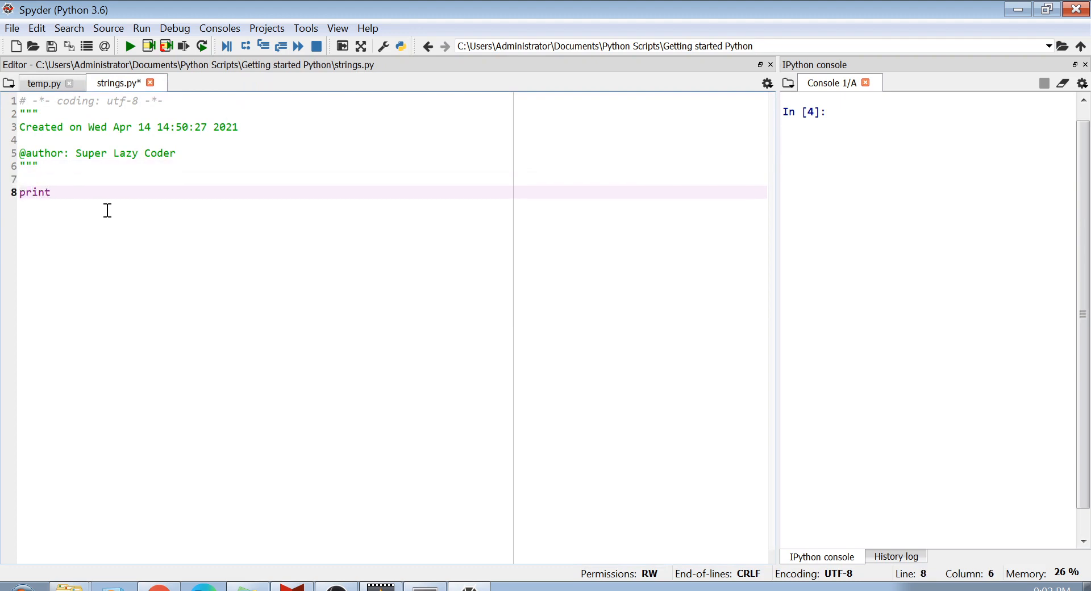
pyautogui.write('("Hello World')
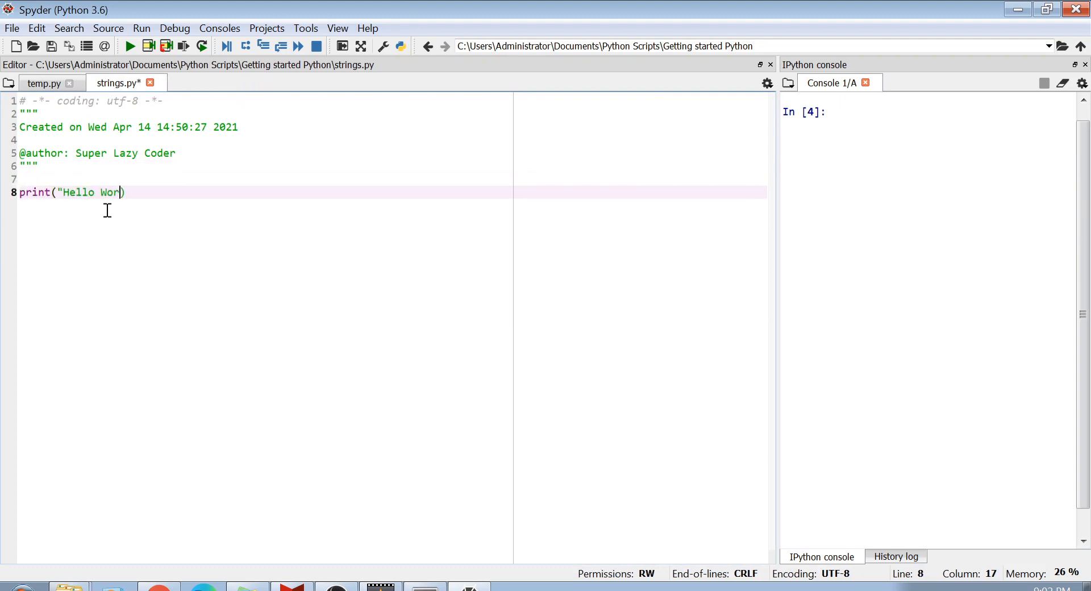
pyautogui.write('"')
# Step: Add print("Super lazy coder") on line 9 of strings.py and run the script
pyautogui.click(164, 192)
pyautogui.press('Return')
pyautogui.write('p')
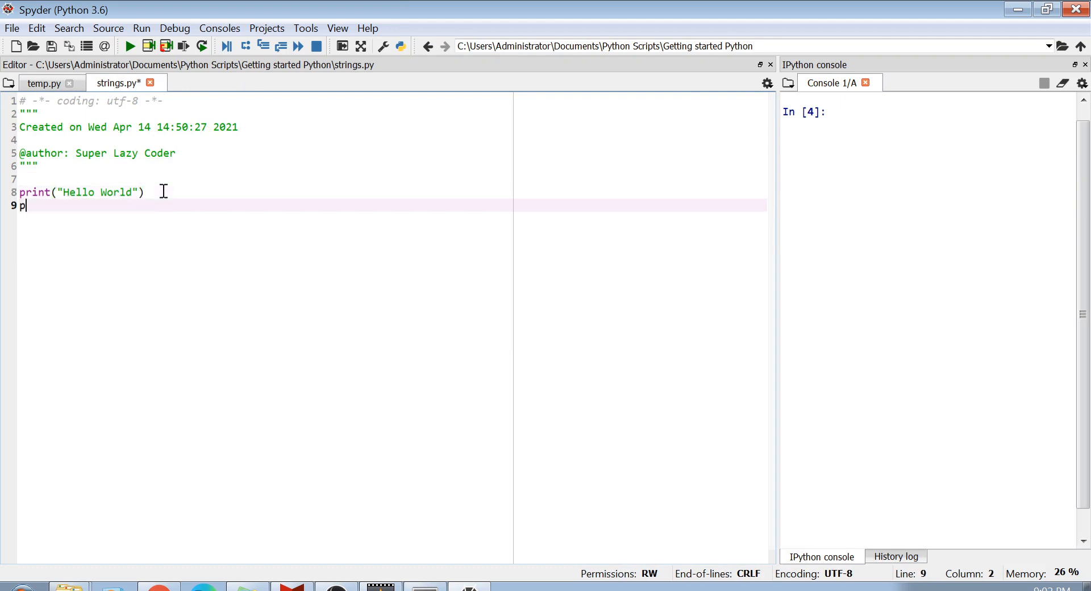
pyautogui.write('rint("')
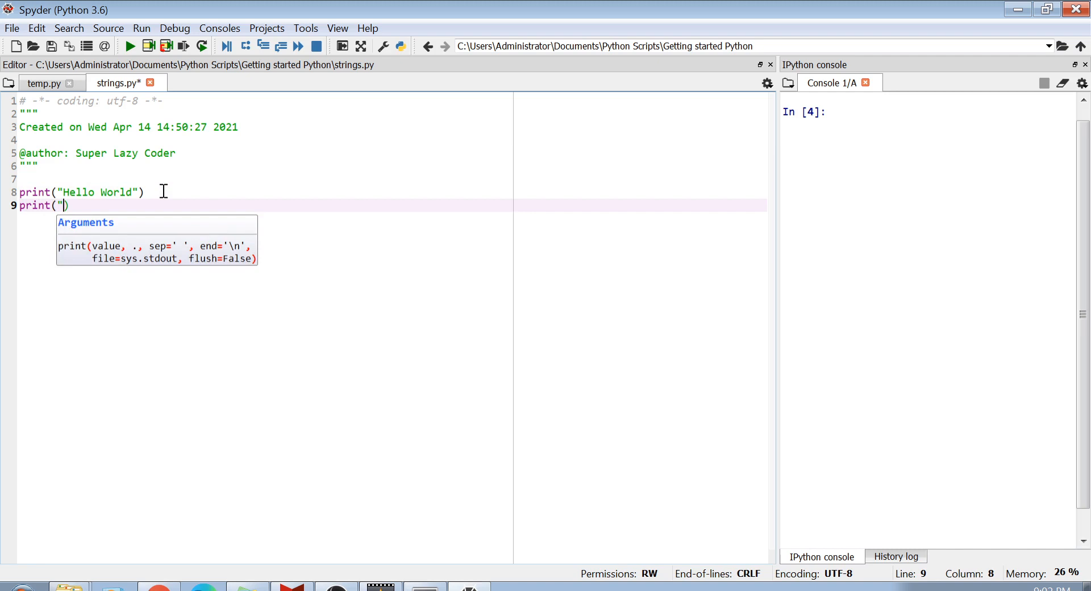
pyautogui.write('"Sup')
pyautogui.press('BackSpace')
pyautogui.press('BackSpace')
pyautogui.press('BackSpace')
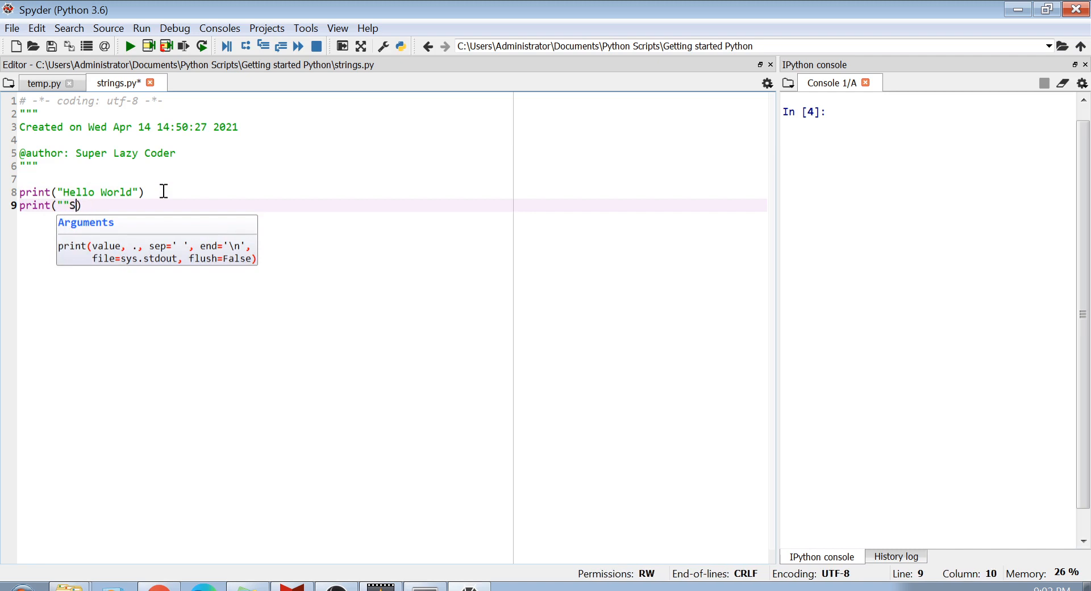
pyautogui.press('BackSpace')
pyautogui.write('Super lkazy coder"')
pyautogui.press('Left')
pyautogui.press('Left')
pyautogui.press('Left')
pyautogui.press('Left')
pyautogui.press('Left')
pyautogui.press('Left')
pyautogui.press('Left')
pyautogui.press('Left')
pyautogui.press('Left')
pyautogui.press('BackSpace')
pyautogui.click(130, 46)
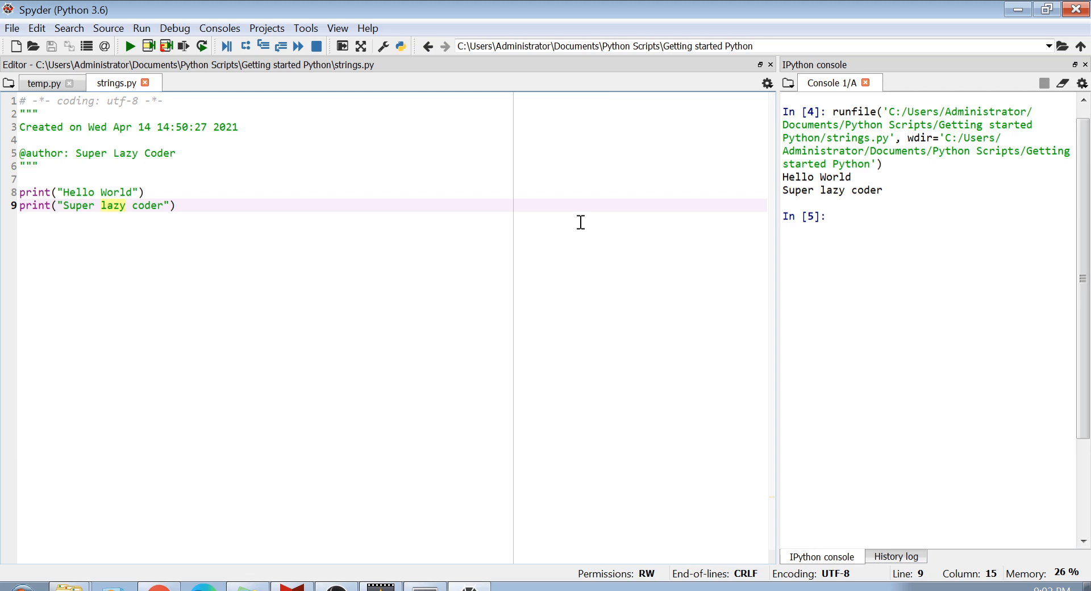
pyautogui.click(37, 28)
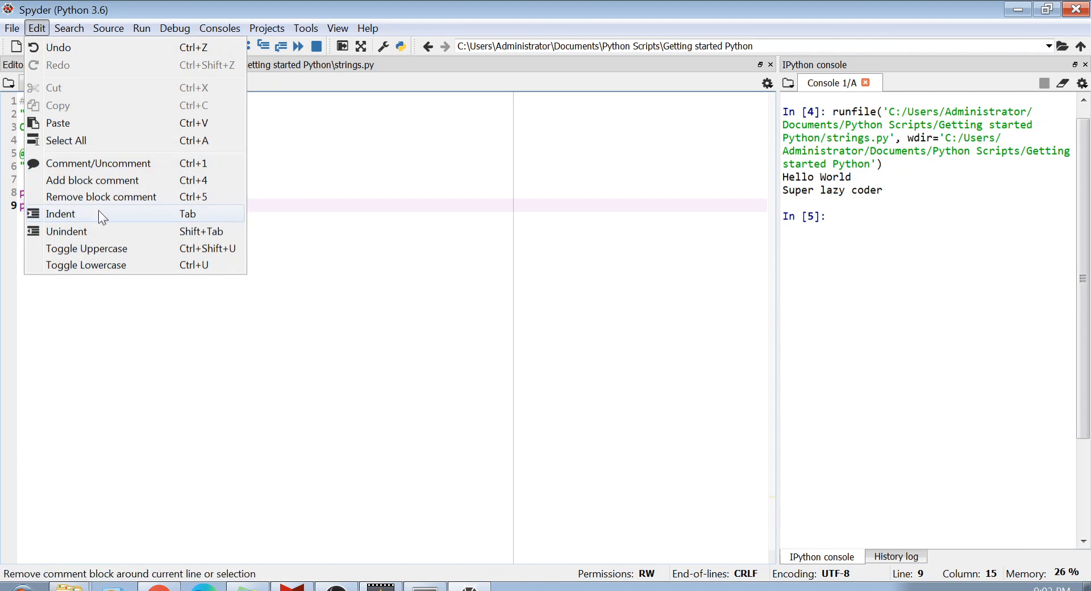
pyautogui.click(349, 189)
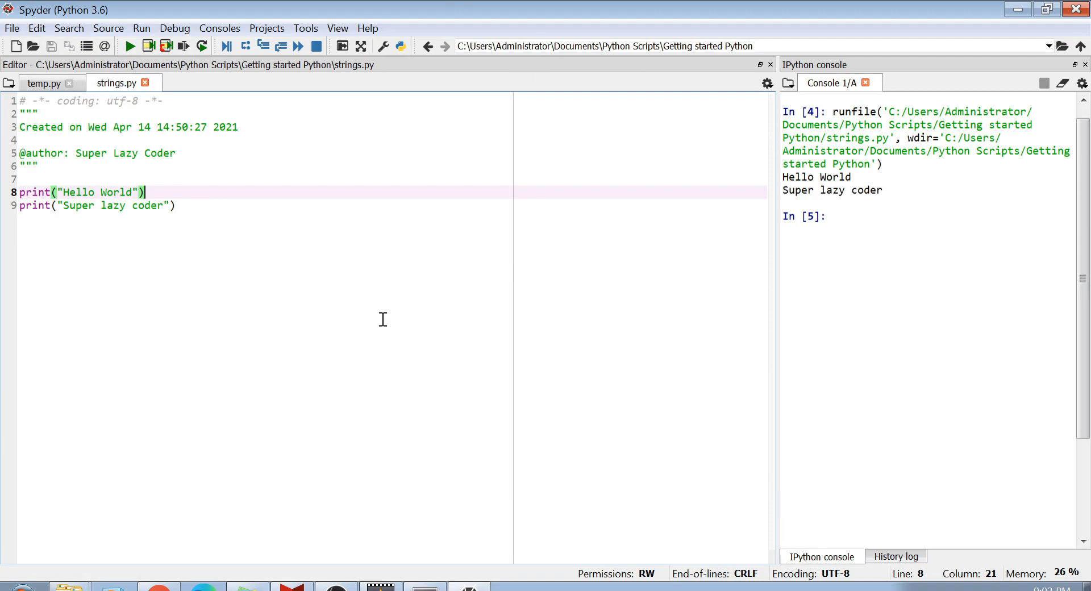
# Step: Search the installed programs for jupy, launch Jupyter Notebook, and highlight the port number in its localhost address
pyautogui.click(22, 587)
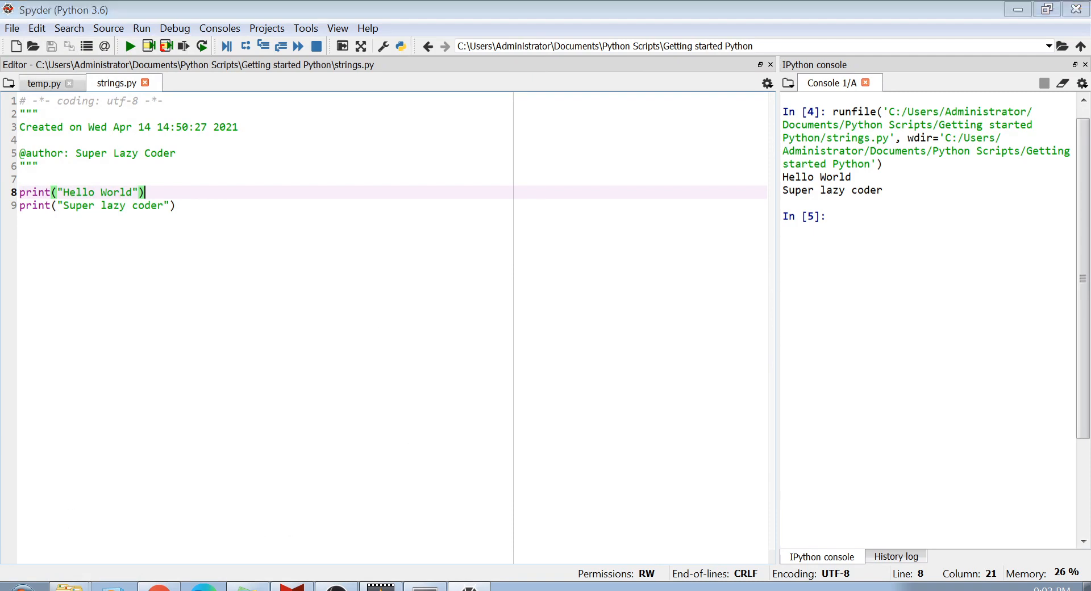
pyautogui.write('jupy')
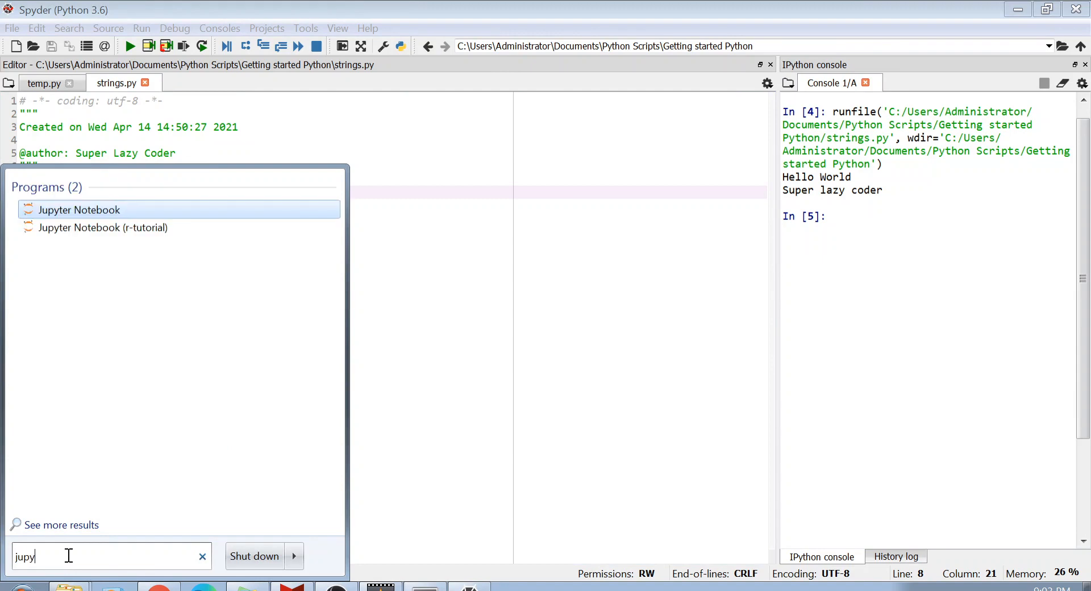
pyautogui.press('Return')
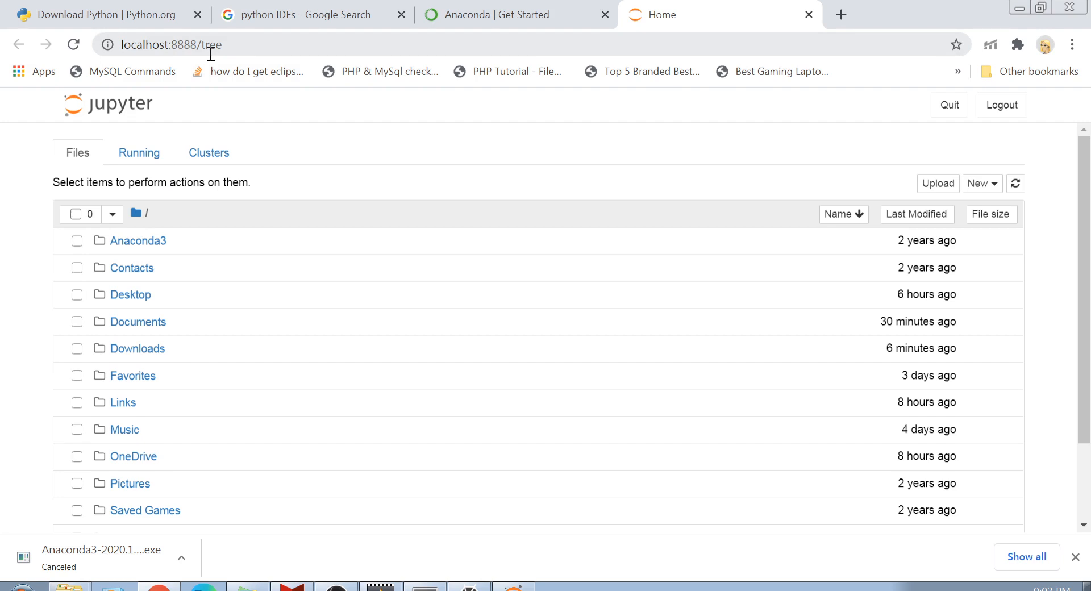
pyautogui.doubleClick(182, 49)
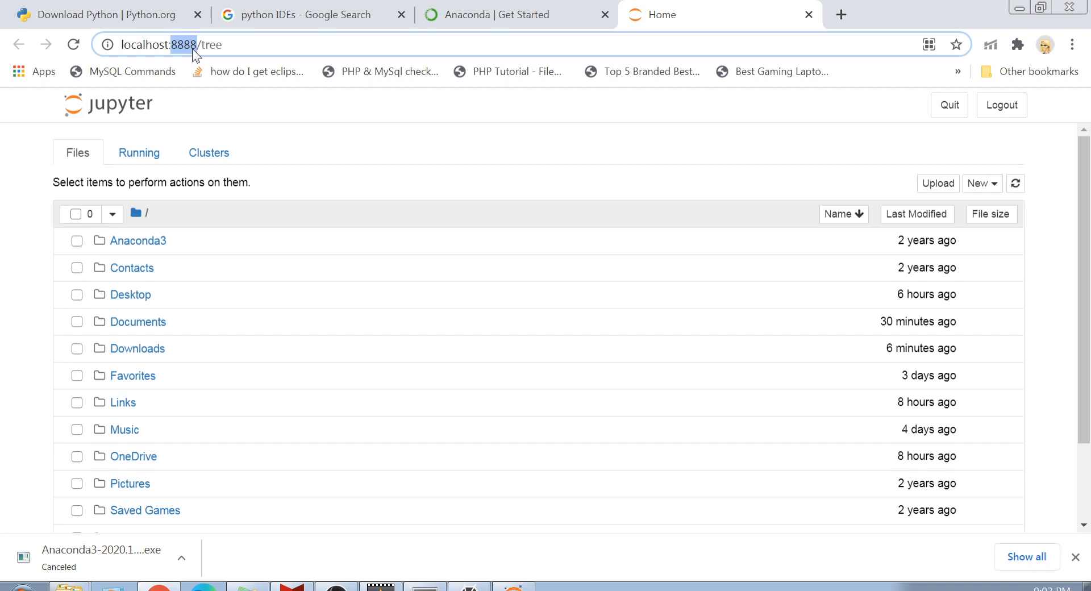
# Step: Create a new Python 3 notebook in the Python Scripts folder inside Documents
pyautogui.click(148, 323)
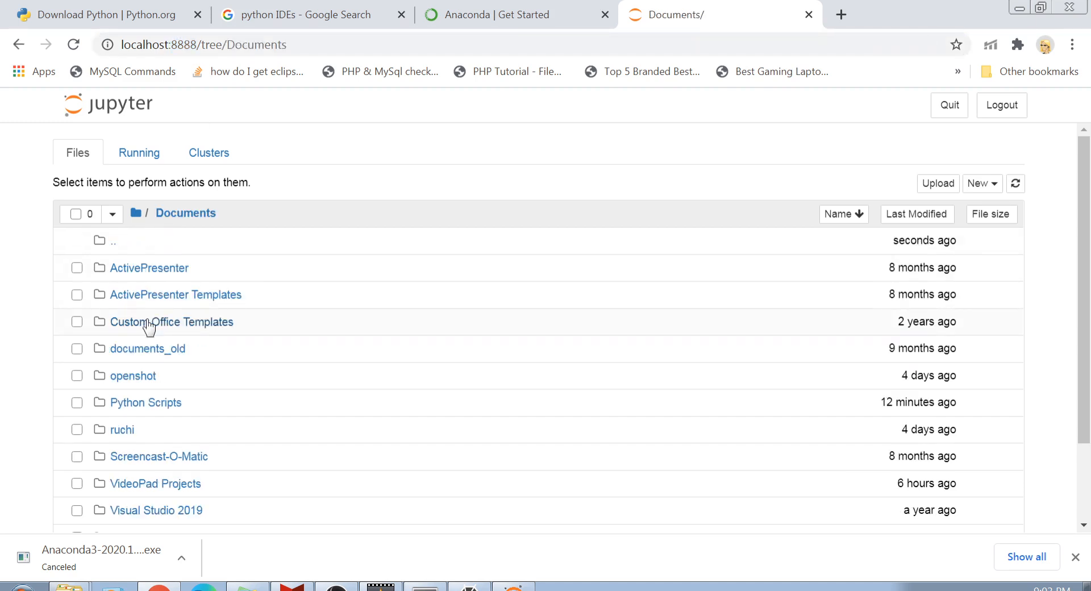
pyautogui.click(170, 404)
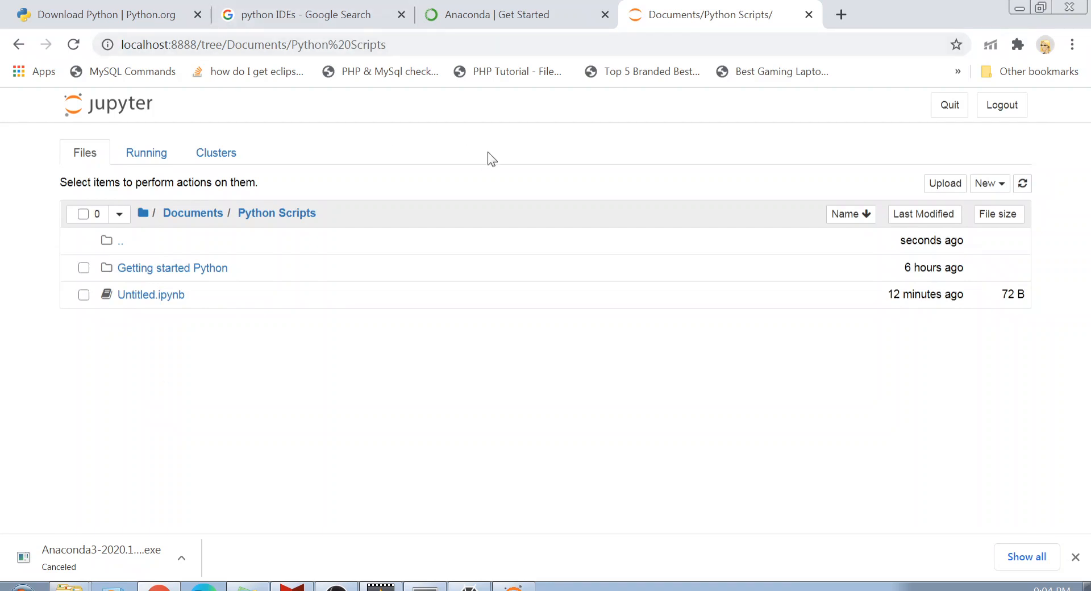
pyautogui.click(991, 191)
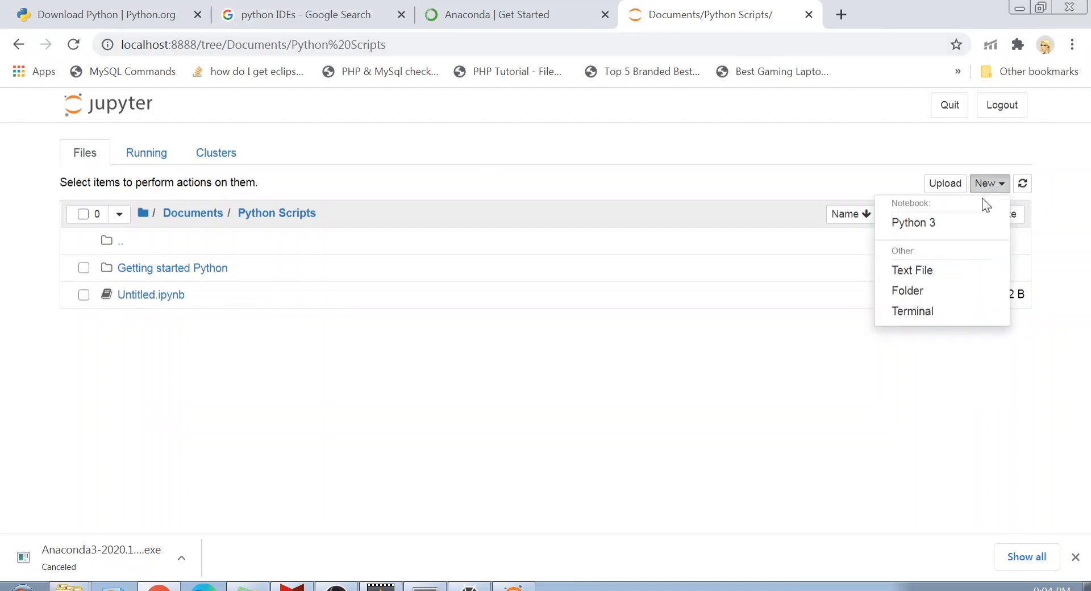
pyautogui.click(961, 223)
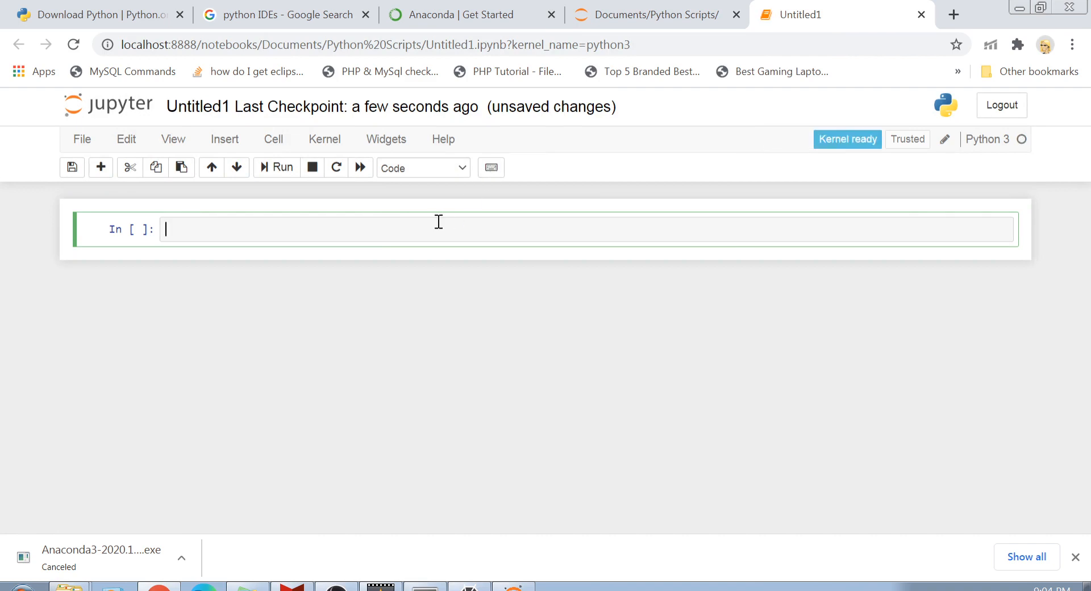
# Step: Enter print("Hello World") in the notebook's first cell and run the cell
pyautogui.write('p')
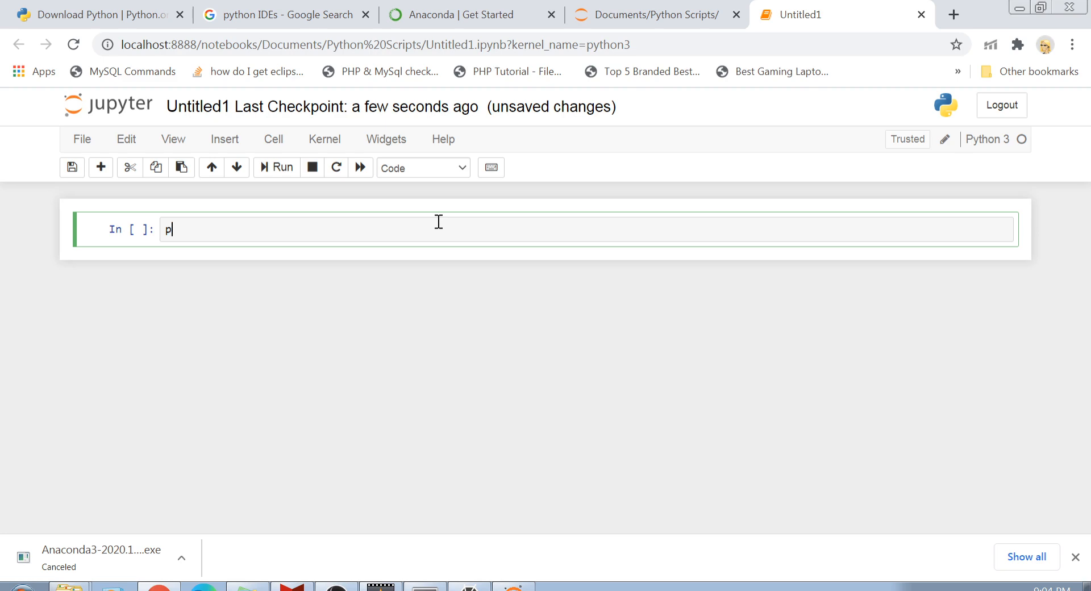
pyautogui.write('rint("Hello World')
pyautogui.click(280, 170)
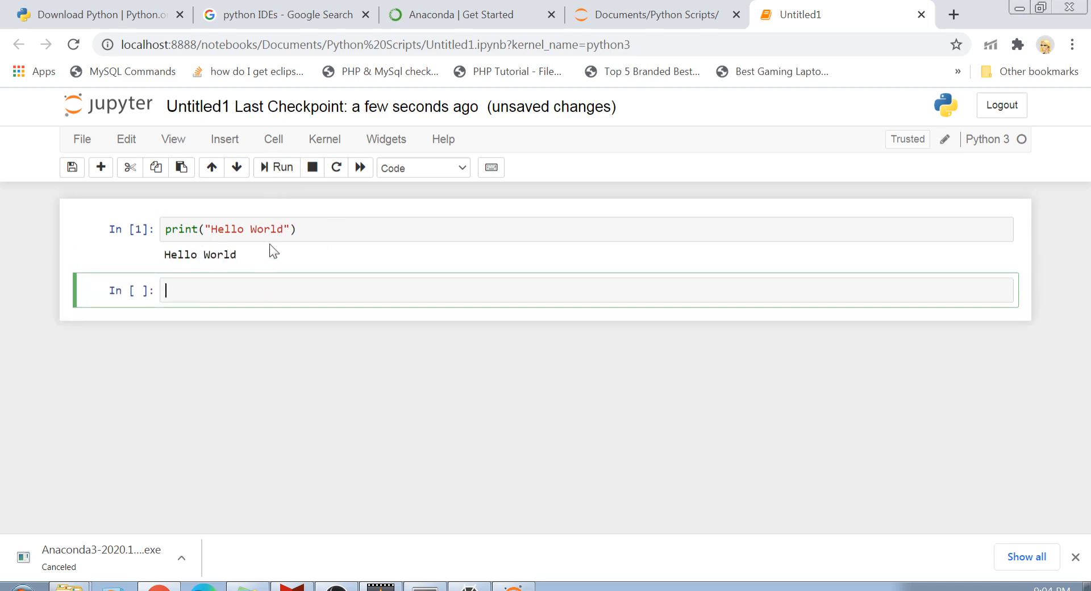
# Step: Copy the first cell's code into the second cell, change its text to "Hello World 2", and run that cell
pyautogui.tripleClick(304, 224)
pyautogui.hotkey('ctrl', 'c')
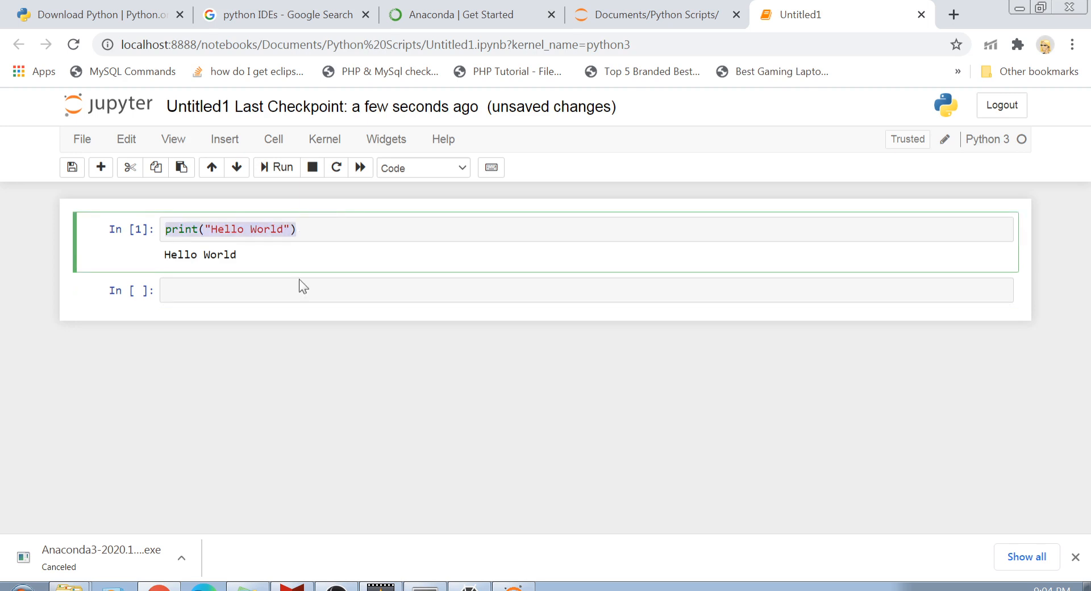
pyautogui.click(293, 293)
pyautogui.hotkey('ctrl', 'v')
pyautogui.press('Left')
pyautogui.press('Left')
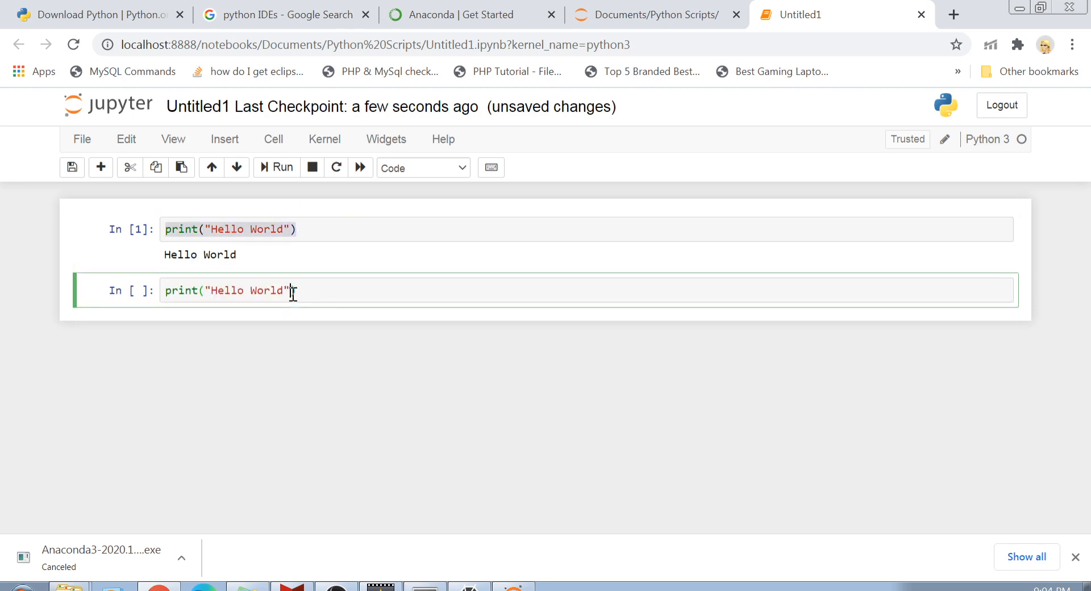
pyautogui.write('2')
pyautogui.hotkey('shift', 'Return')
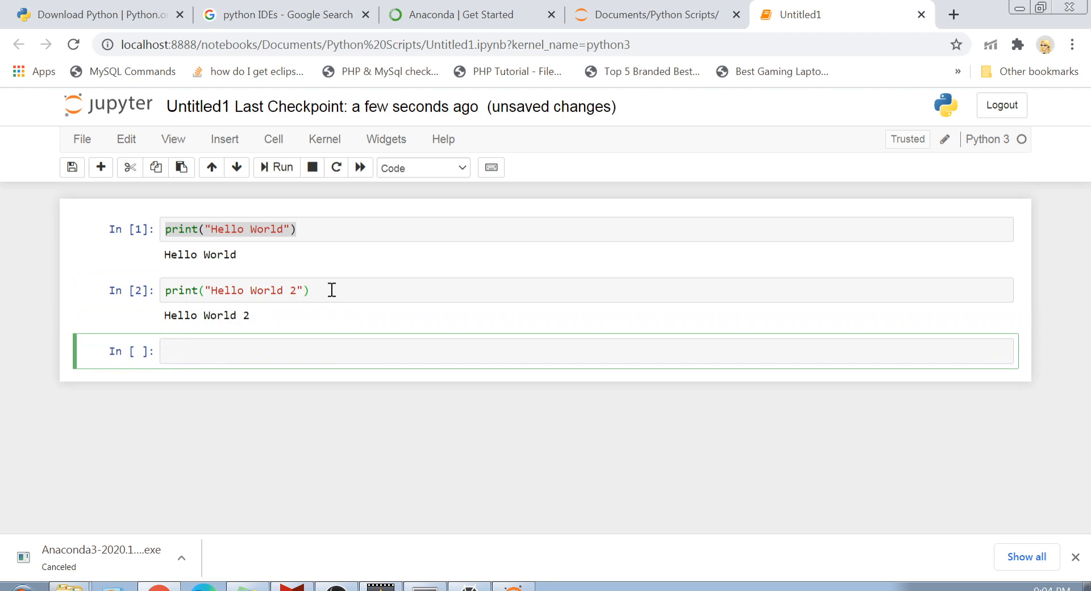